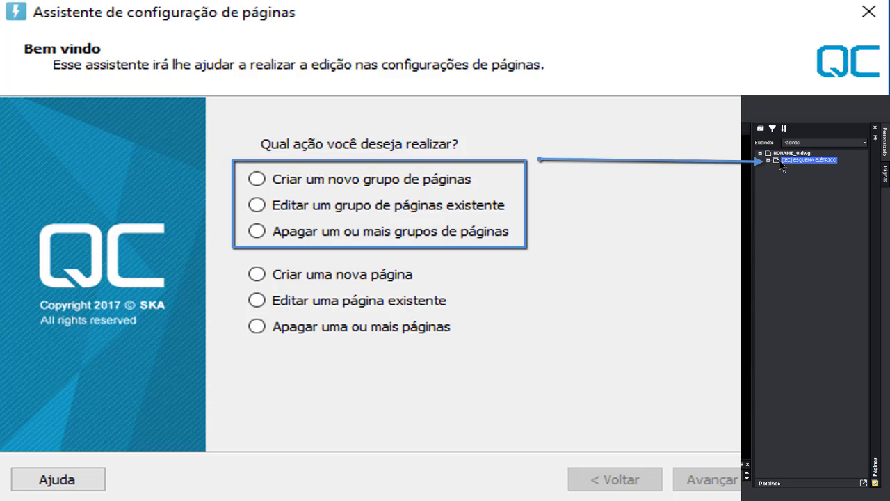
Examine page 01 of the [IEC] ESQUEMA ELÉTRICO group, including its title block, page number and page total.
left_click(768, 160)
left_click(792, 168)
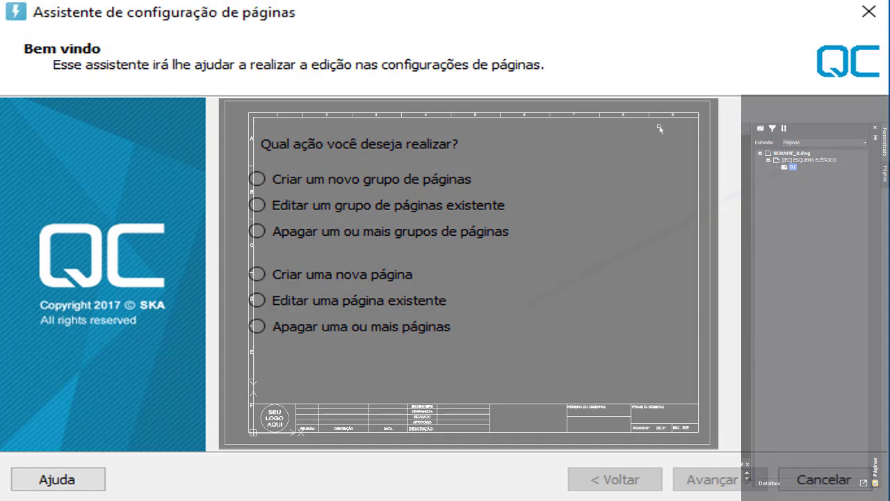
key("Escape")
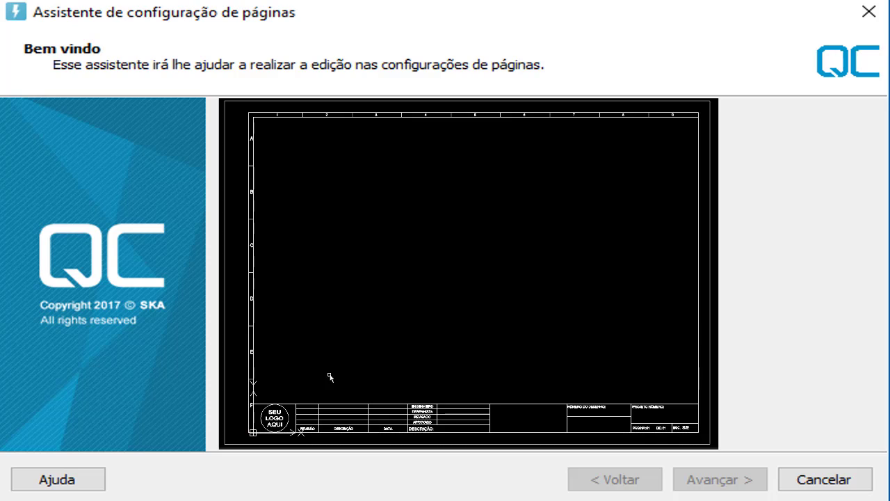
left_click(282, 419)
key("Escape")
left_click(689, 429)
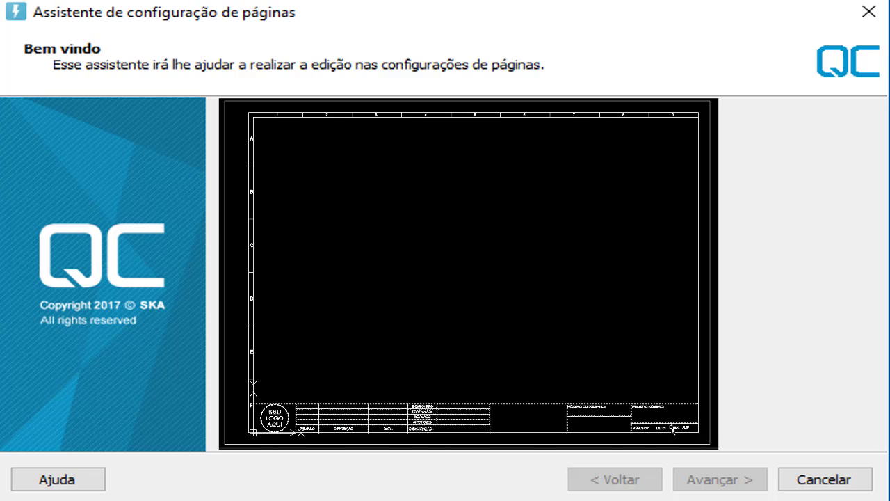
scroll(688, 429, "up", 3)
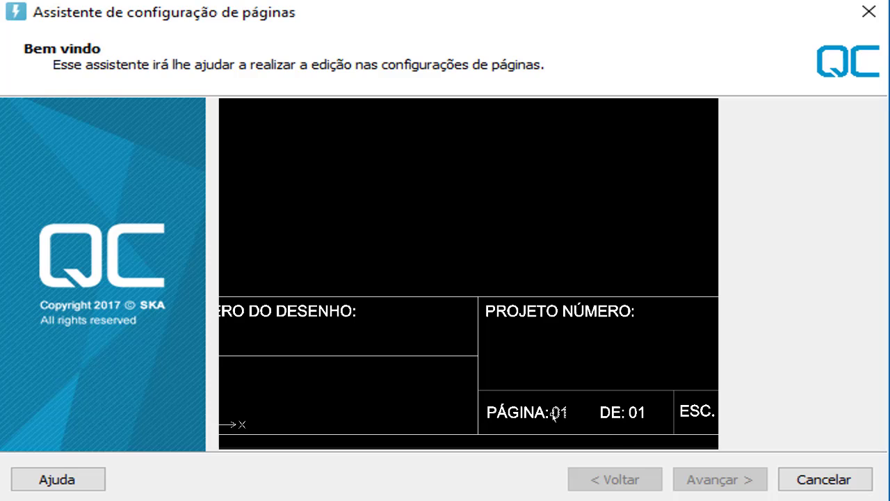
left_click(633, 415)
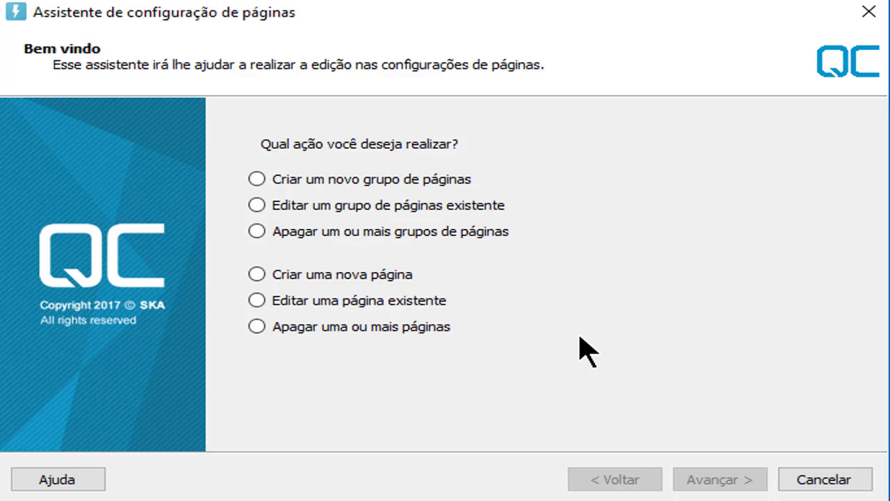
Look through the wizard's actions for creating, editing and deleting page groups and pages, and its help option.
left_click(331, 179)
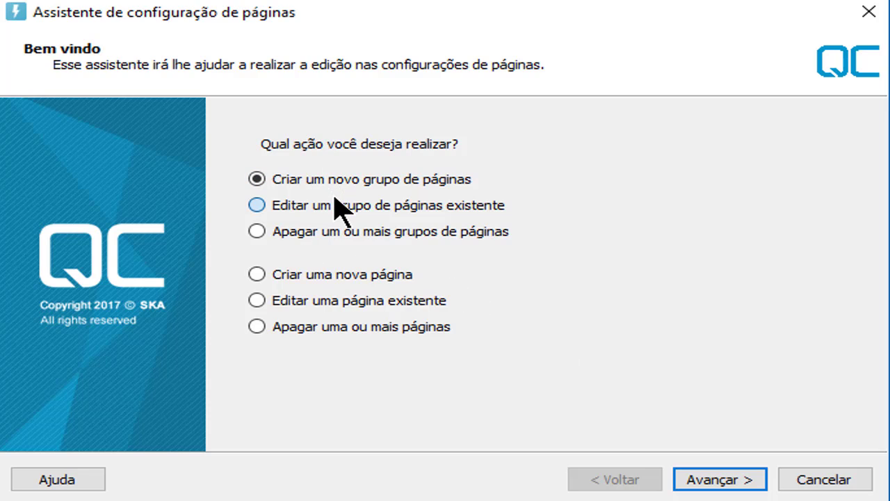
left_click(334, 202)
left_click(351, 230)
left_click(329, 272)
left_click(325, 299)
left_click(324, 324)
left_click(96, 480)
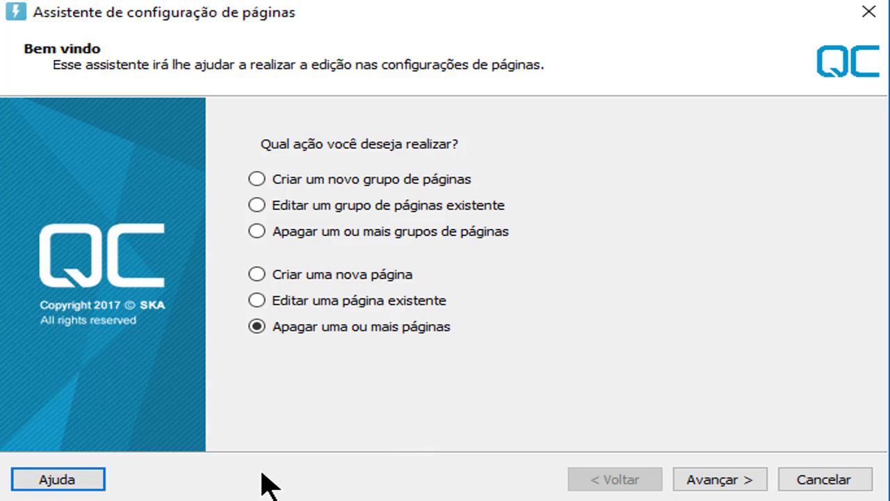
Choose to create a new page and name it QC A4.
left_click(313, 278)
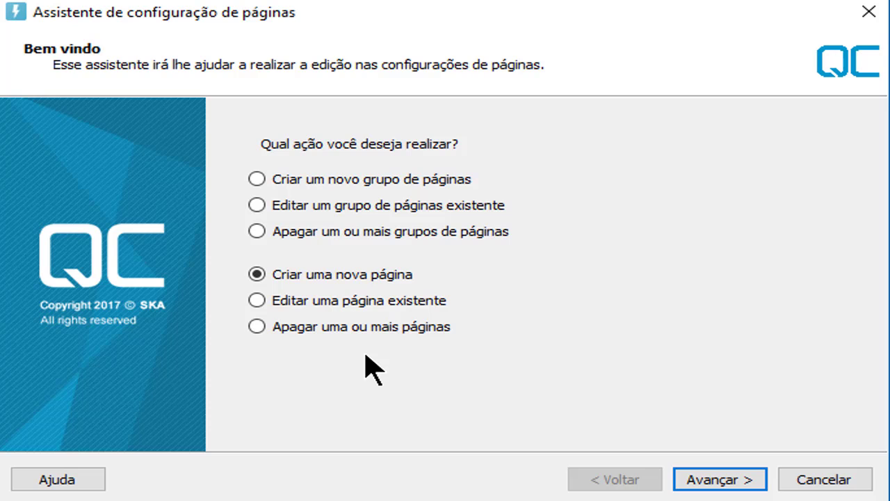
left_click(733, 480)
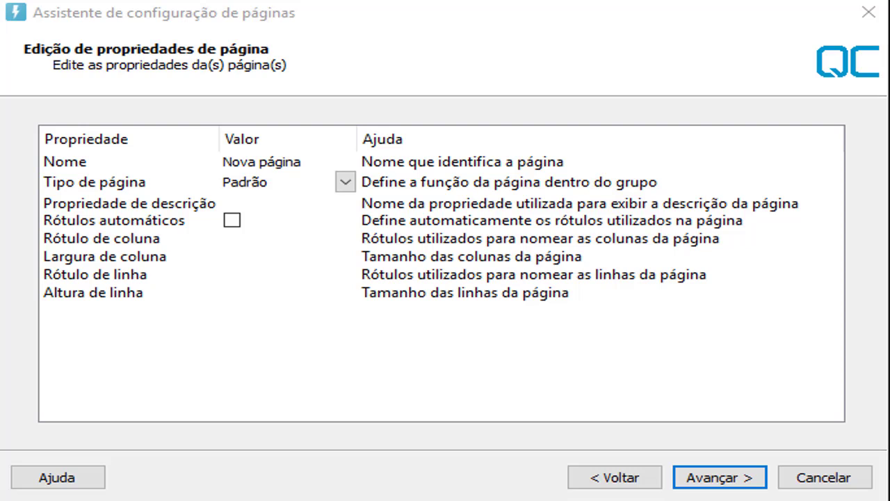
left_click(104, 170)
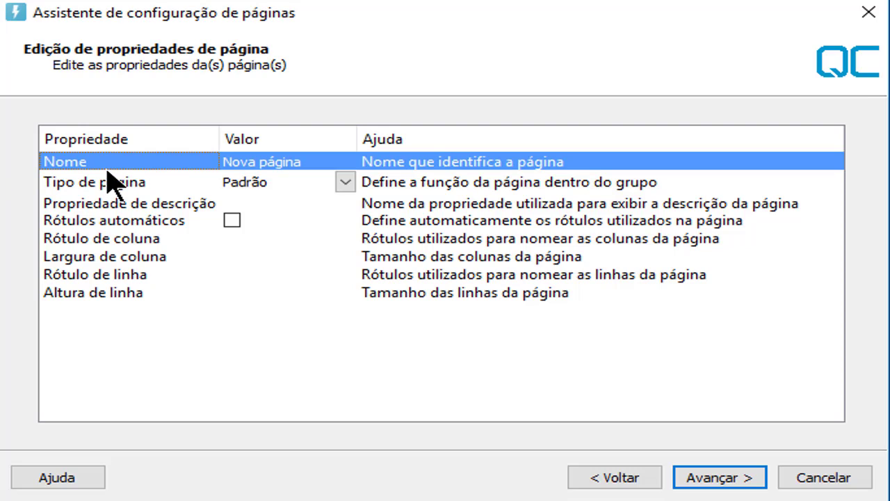
left_click(255, 164)
left_click_drag(313, 164, 119, 155)
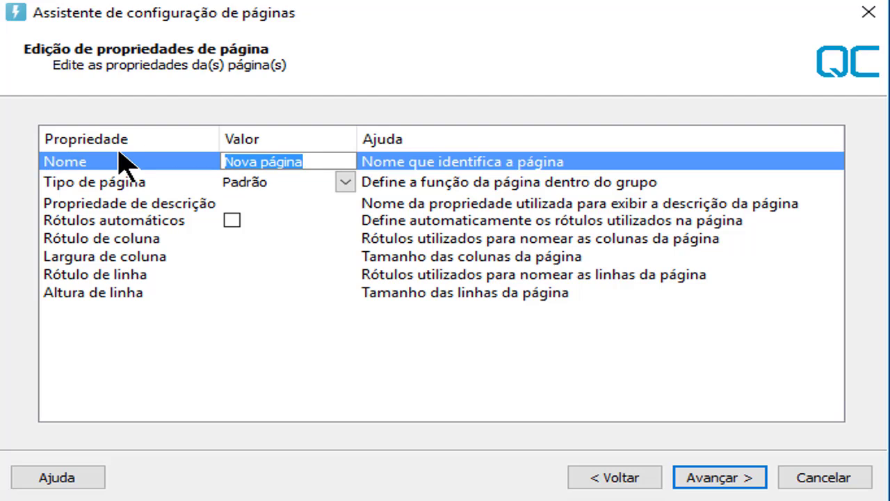
type("QC A")
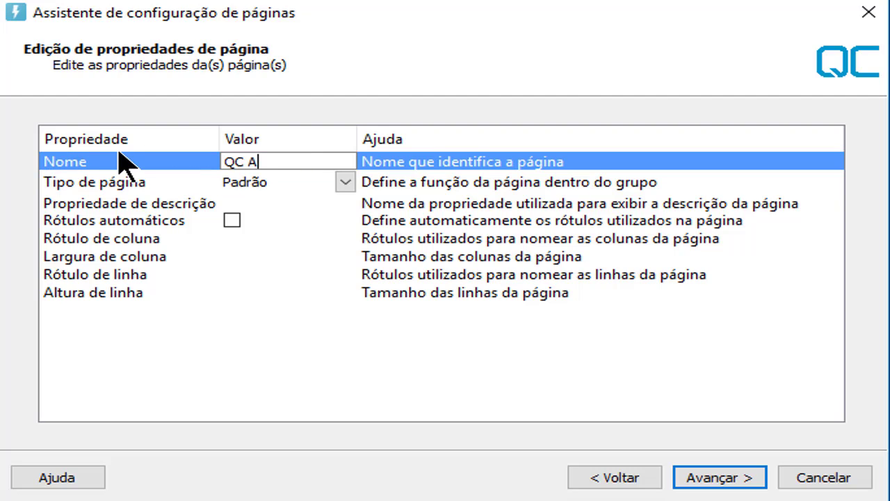
type("4")
key("Return")
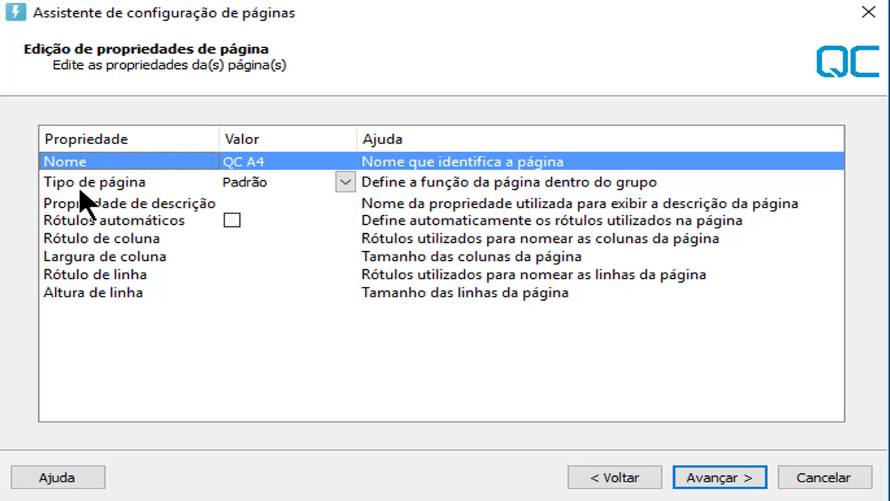
Set the page type to Padrão and the description property to DESCRICAO.
left_click(81, 189)
left_click(345, 182)
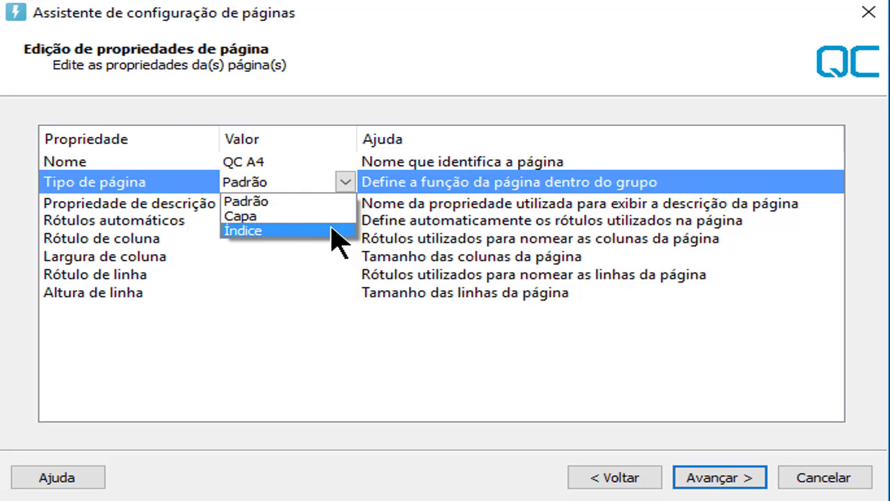
left_click(264, 203)
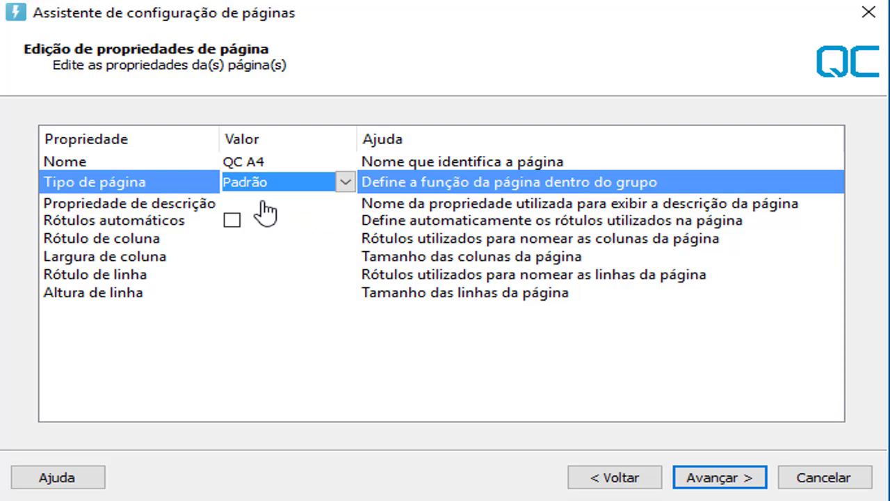
left_click(167, 187)
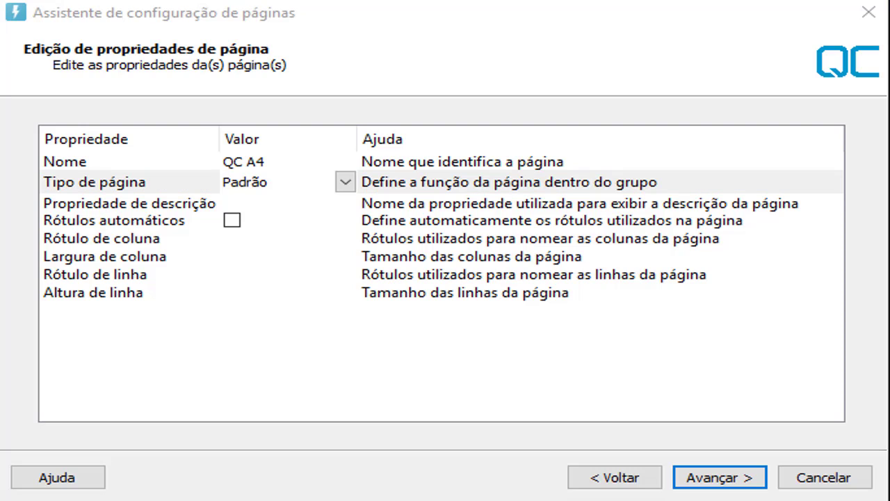
left_click(226, 205)
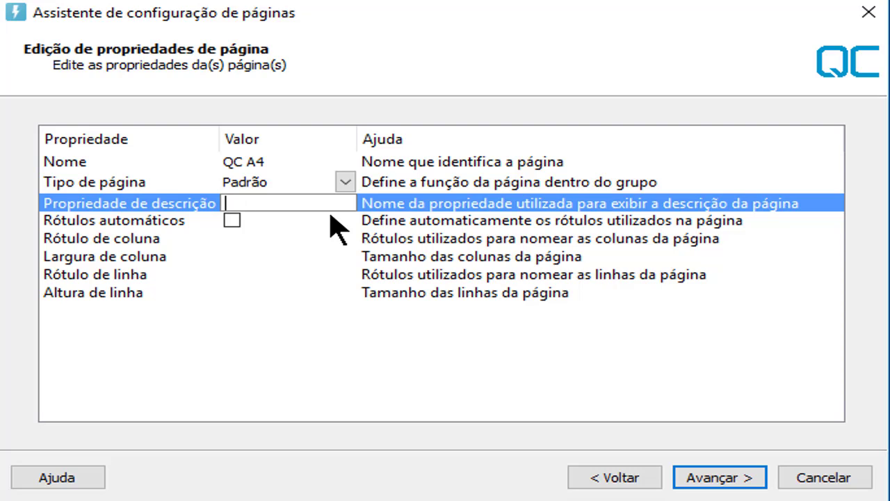
type("DESCRIC")
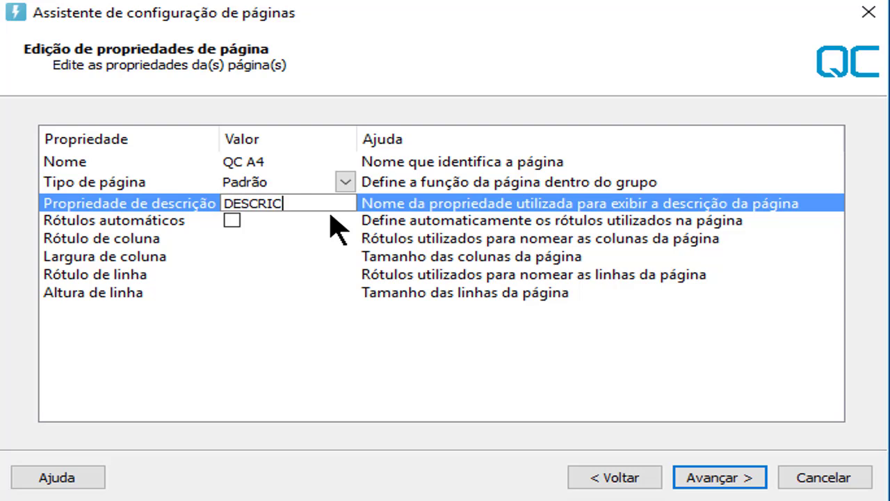
type("AO")
Set the column labels to 1,2,3,4,5,6,7,8,9,10 and the column width to 38.5.
left_click(137, 240)
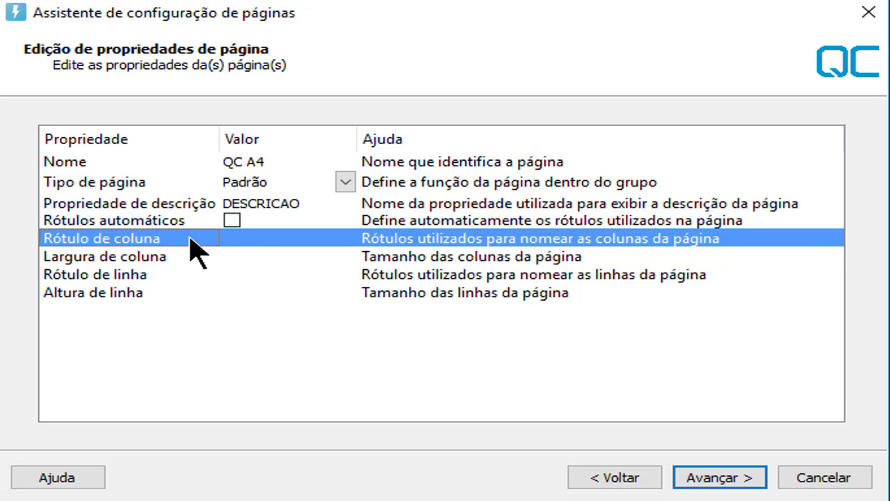
left_click(244, 239)
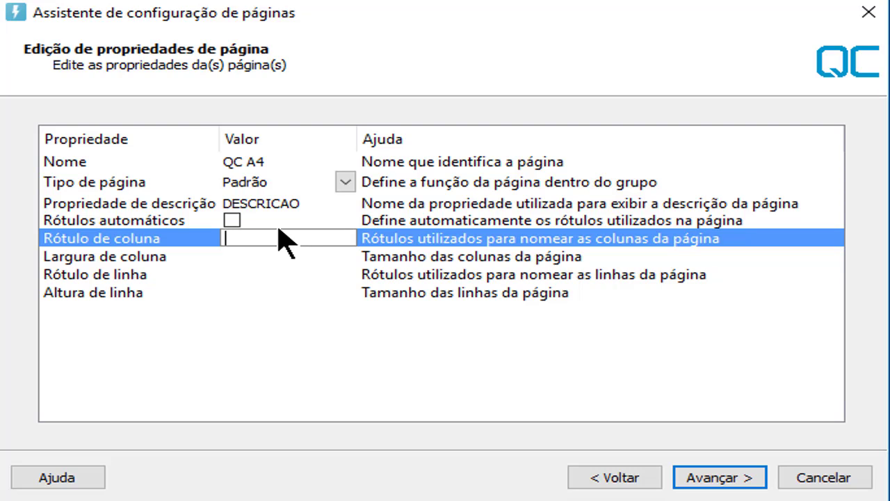
type("1,2,3,4,5,6,7,8,9")
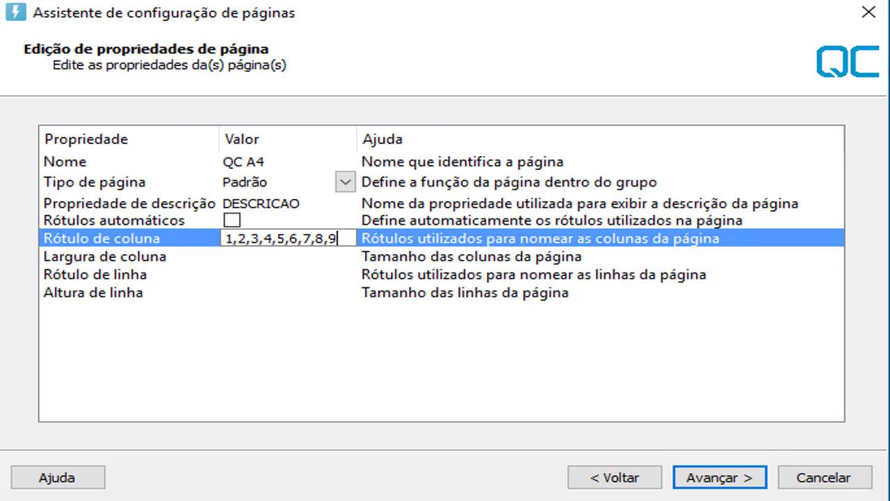
type(",10")
left_click(297, 255)
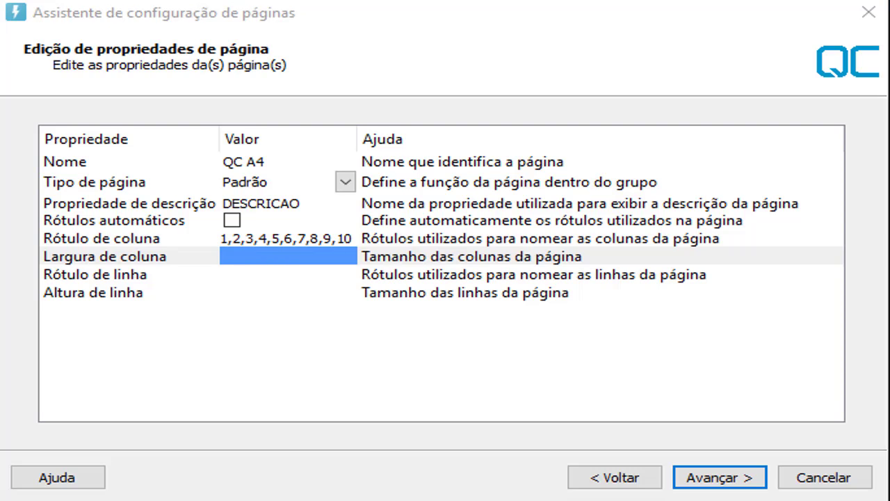
type("38.5")
key("Return")
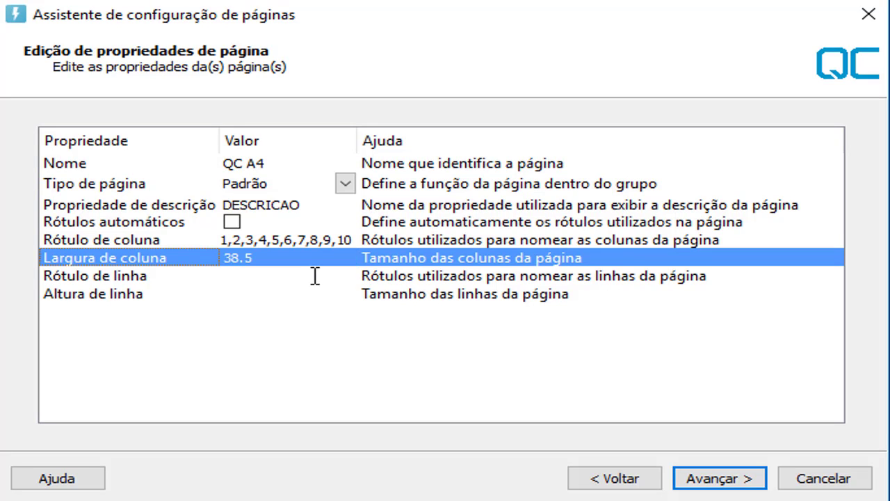
Set the row labels to A,B,C,D,E,F and the row height to 46.17, and accept the page properties.
left_click(315, 276)
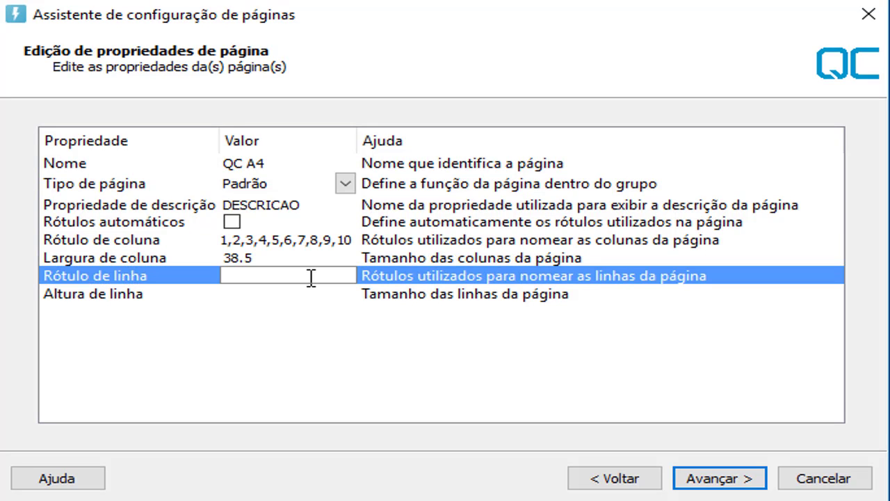
type("A,B,C,D,E,")
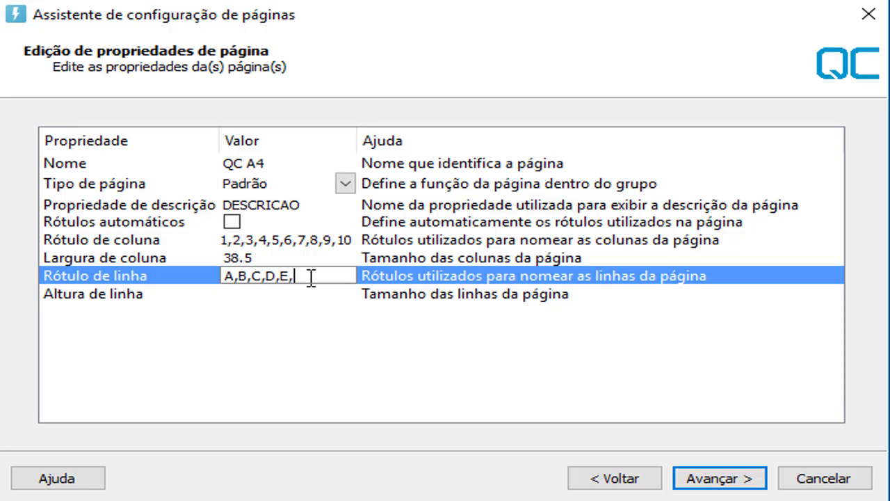
type("F")
left_click(306, 293)
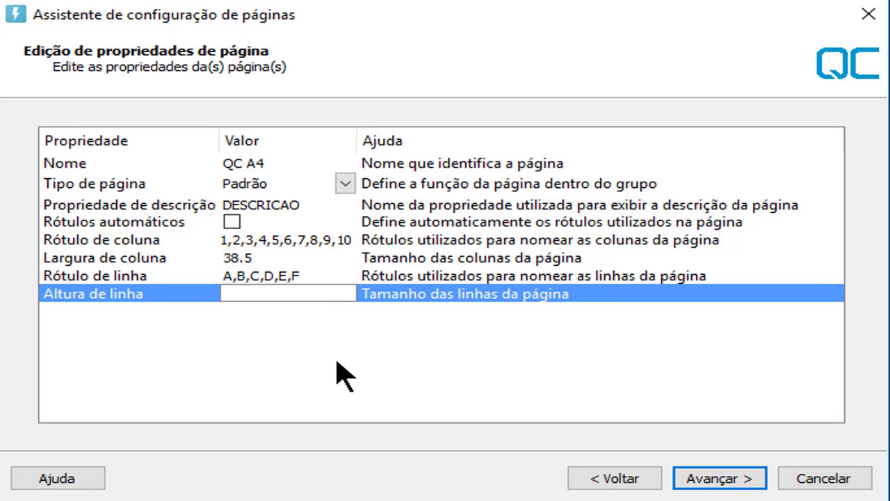
type("46.17")
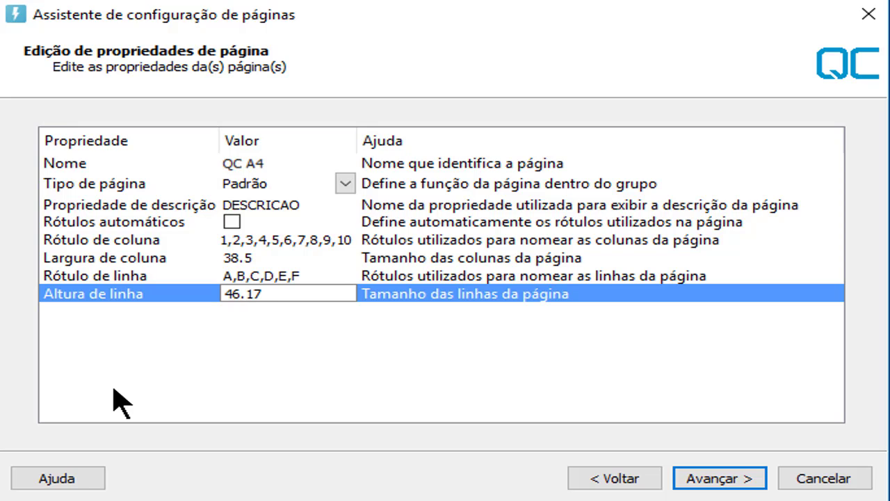
left_click(727, 479)
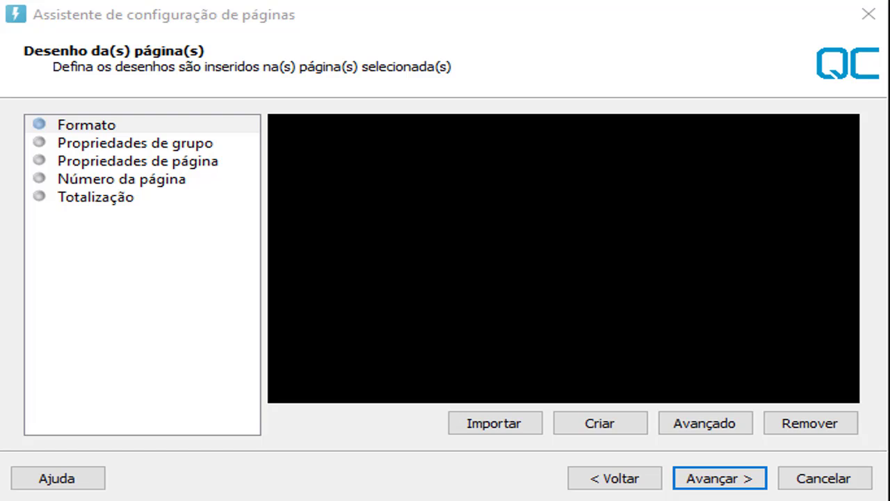
Review the page drawing categories from Formato to Totalização, and open the properties of the example electrical schematic group.
left_click(96, 127)
left_click(84, 144)
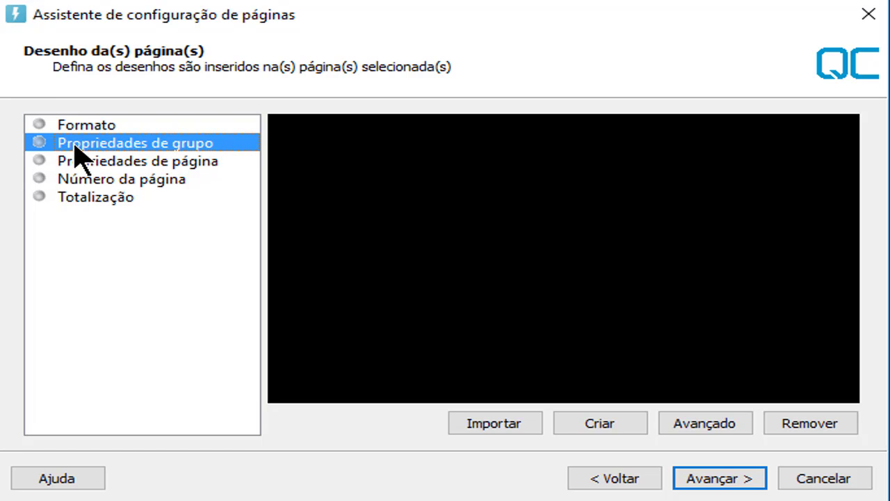
left_click(65, 167)
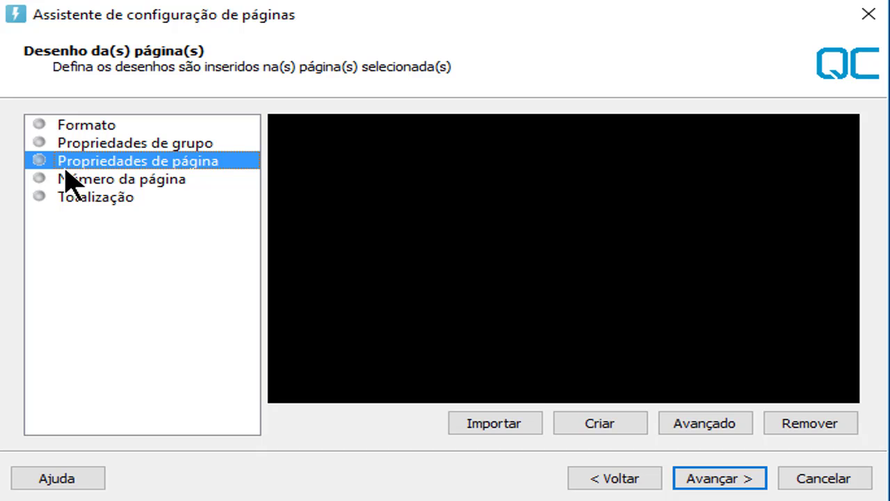
left_click(74, 182)
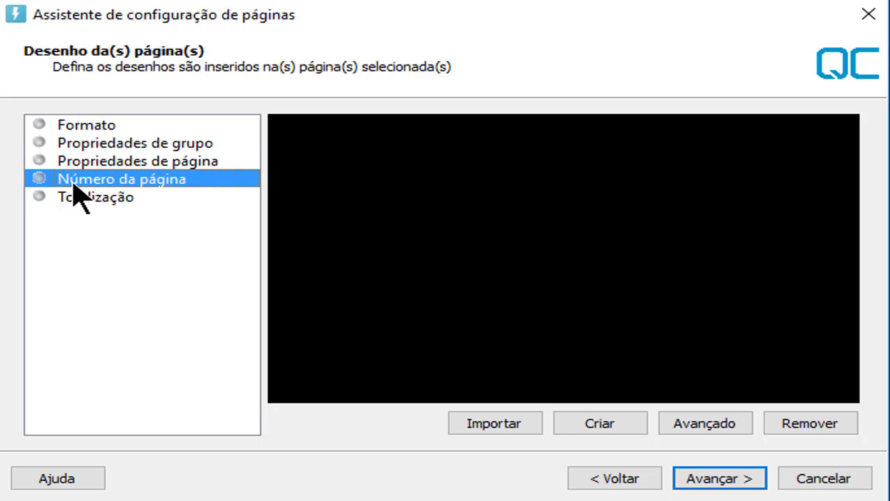
left_click(81, 201)
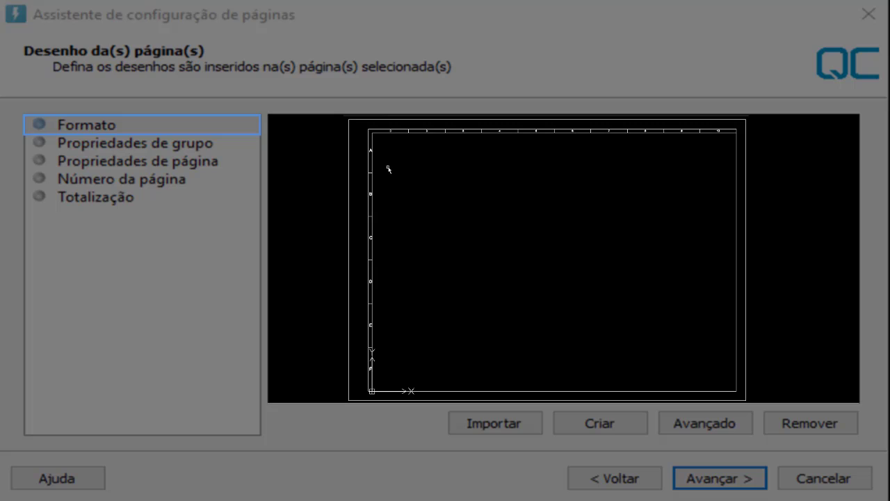
right_click(753, 154)
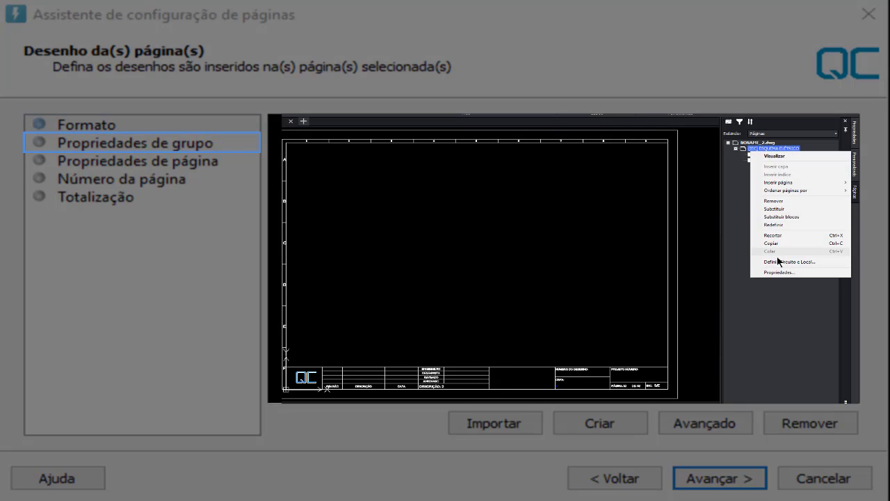
left_click(783, 273)
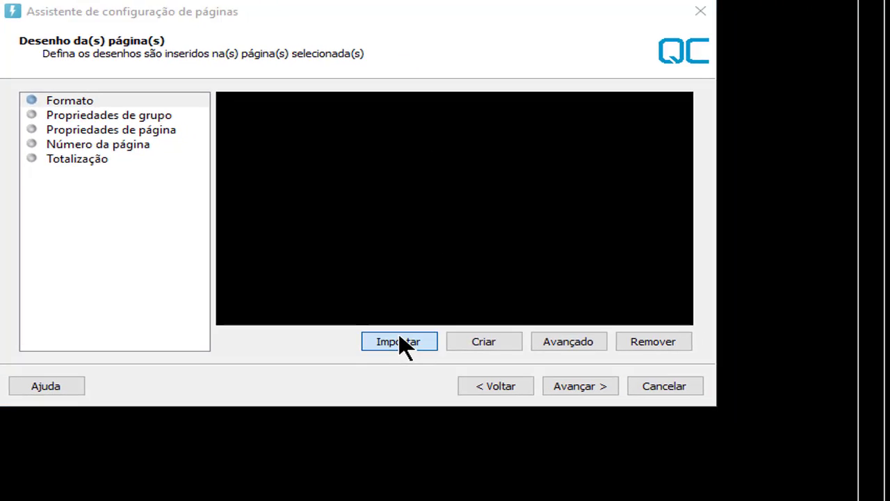
Import FORMATO QC.dwg from the Área de Trabalho folder as the Formato drawing.
left_click(494, 423)
left_click(87, 246)
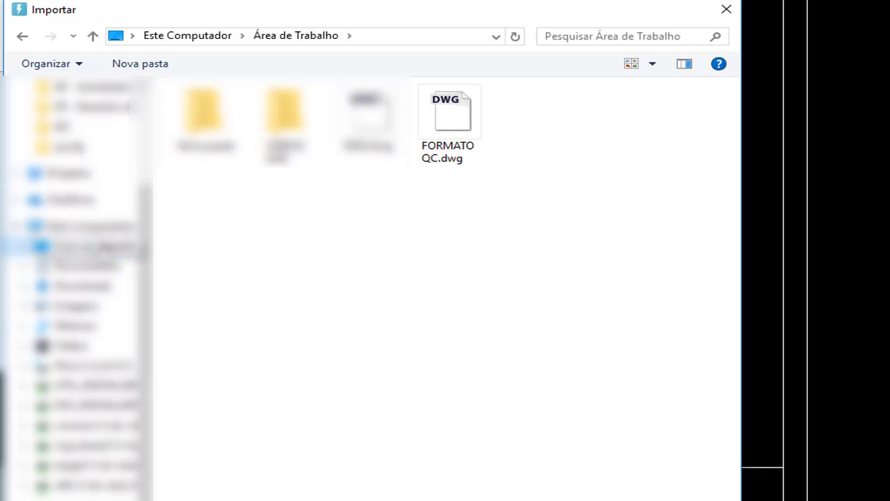
left_click(425, 153)
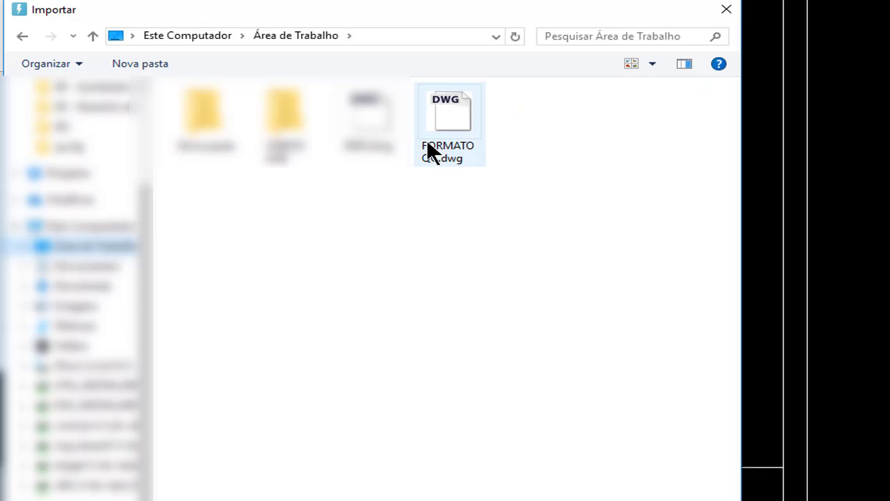
left_click(427, 143)
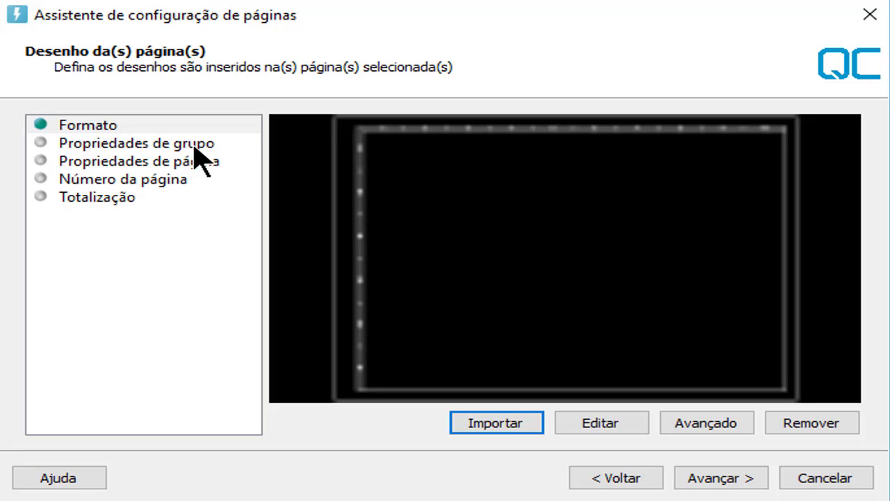
Set the Formato drawing to the default database file SHEET-ALL.dwg from the qccfg\Drawings\IEC folder.
left_click(197, 148)
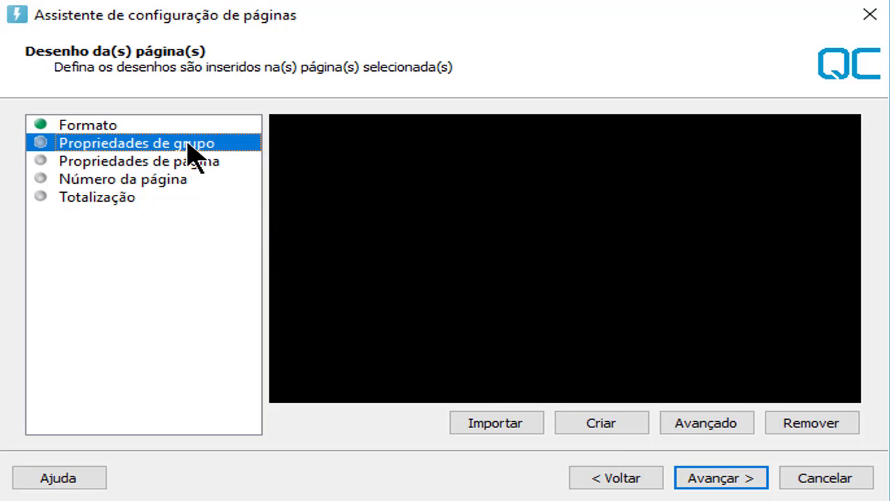
left_click(116, 126)
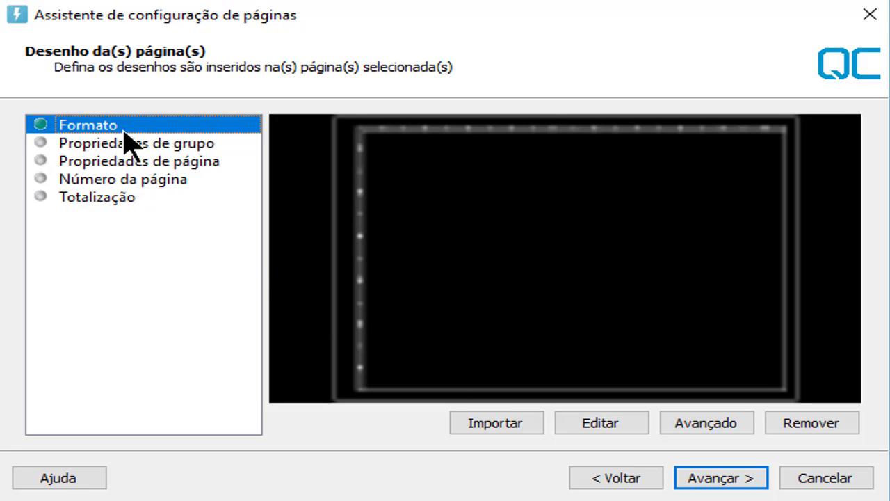
left_click(699, 424)
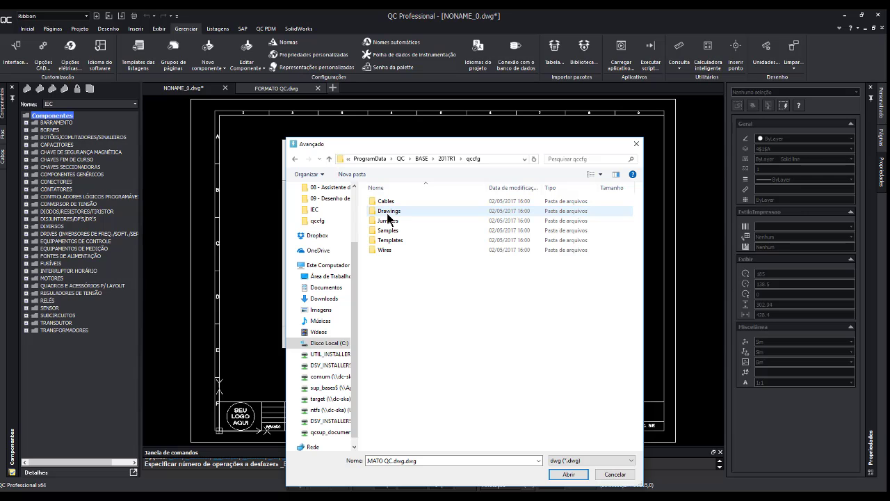
double_click(388, 214)
double_click(388, 213)
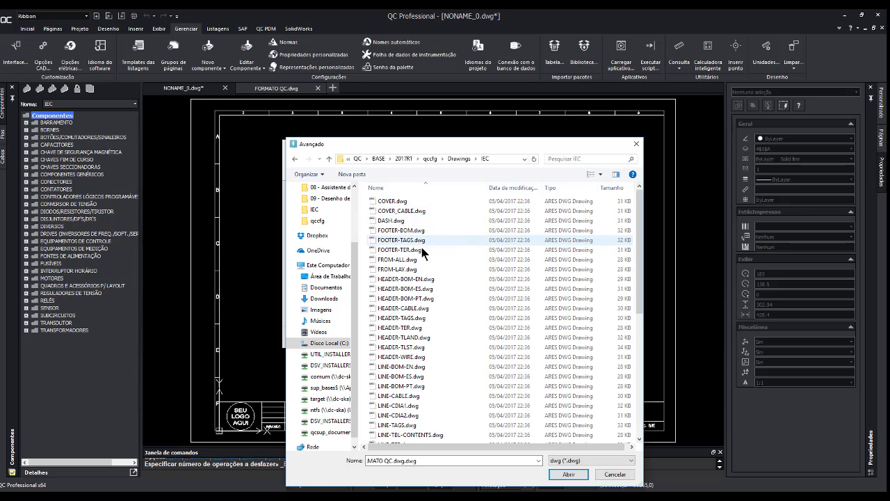
scroll(433, 285, "down", 7)
double_click(431, 380)
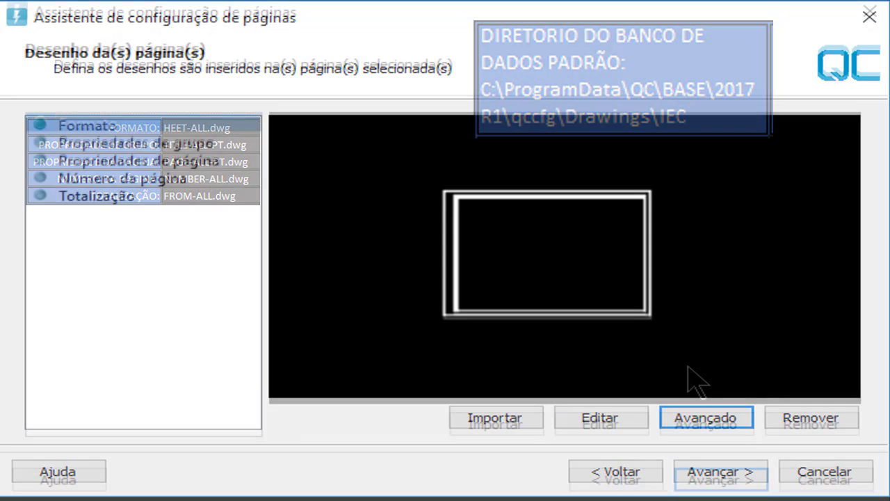
Open the Propriedades de grupo drawing for editing and examine its title block fields.
left_click(188, 147)
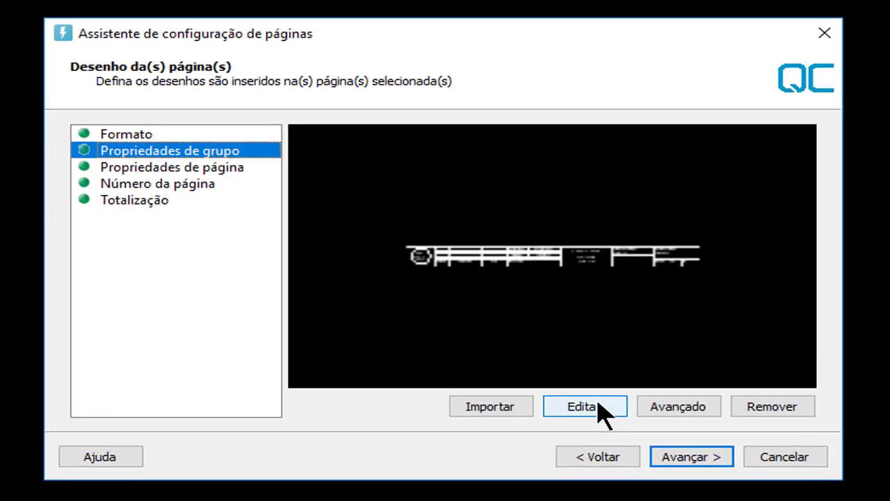
left_click(585, 406)
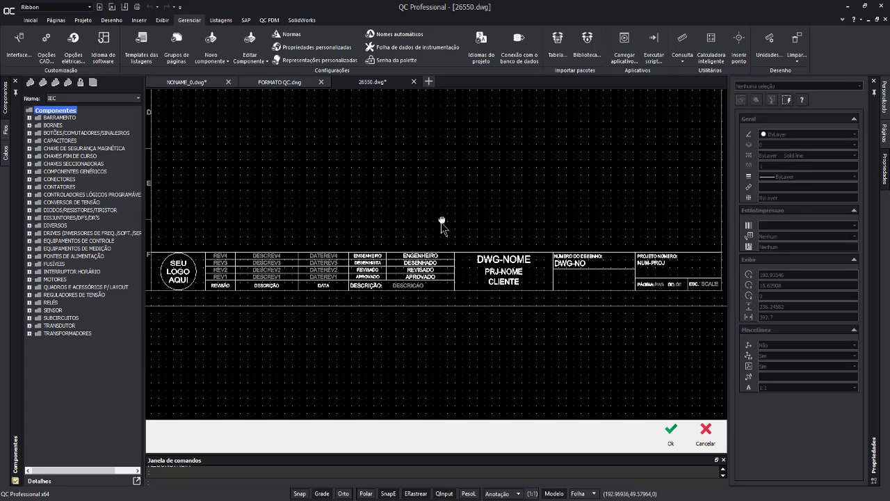
middle_click_drag(445, 224, 462, 271)
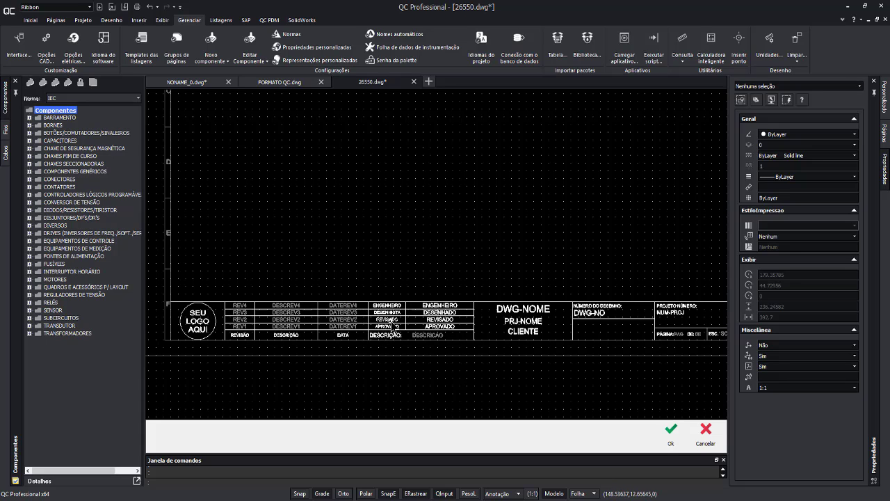
scroll(395, 327, "down", 1)
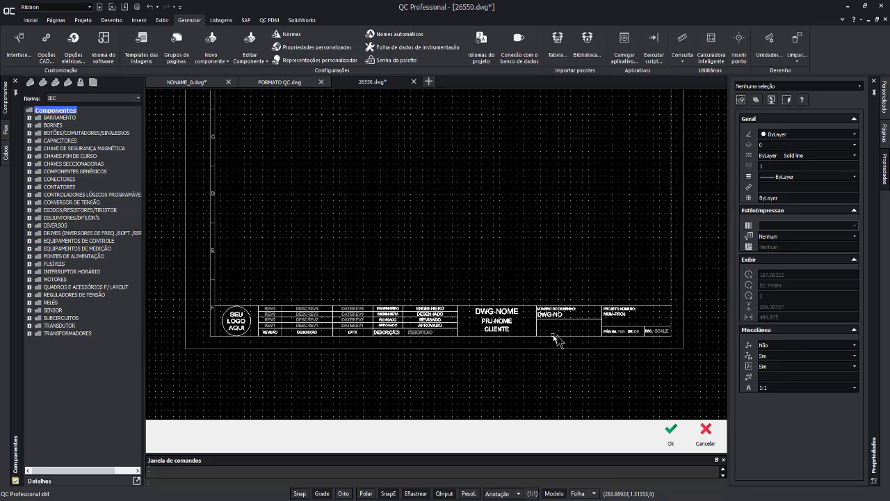
scroll(555, 338, "up", 3)
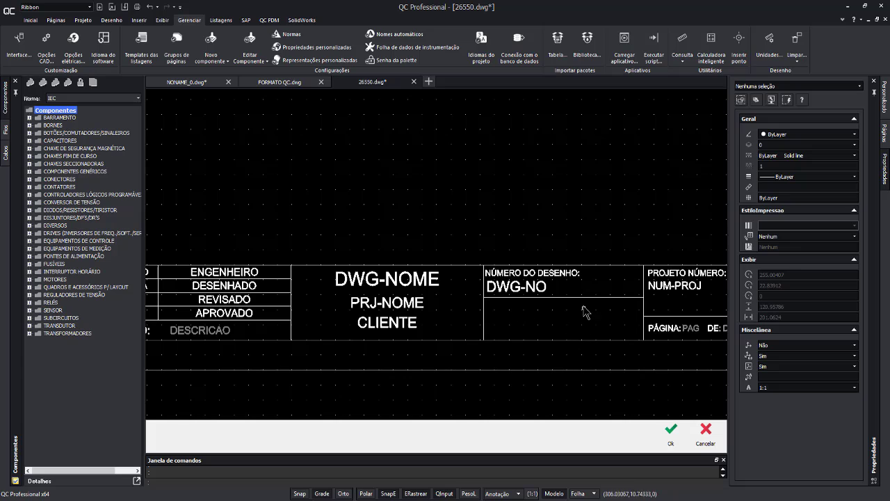
scroll(522, 326, "down", 3)
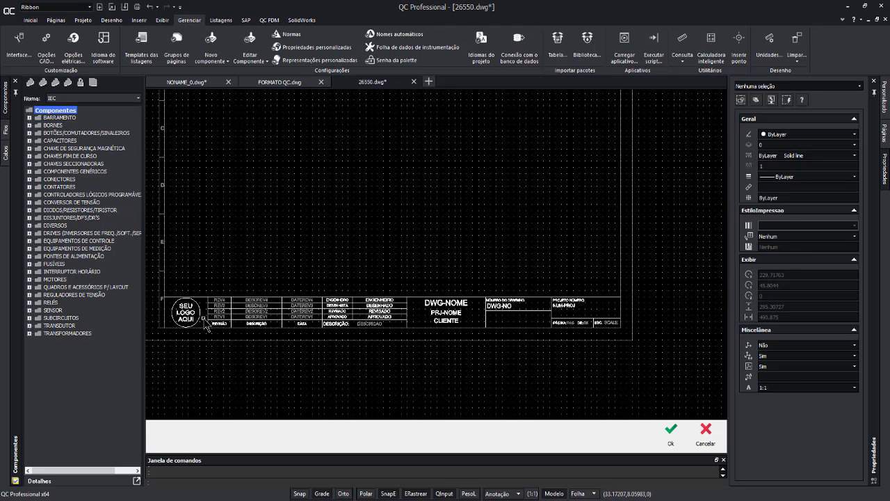
scroll(206, 326, "up", 2)
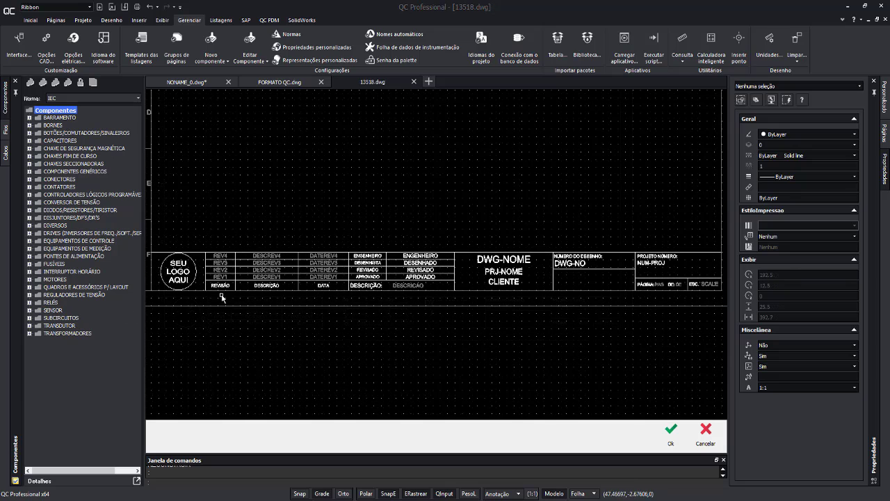
scroll(416, 231, "down", 3)
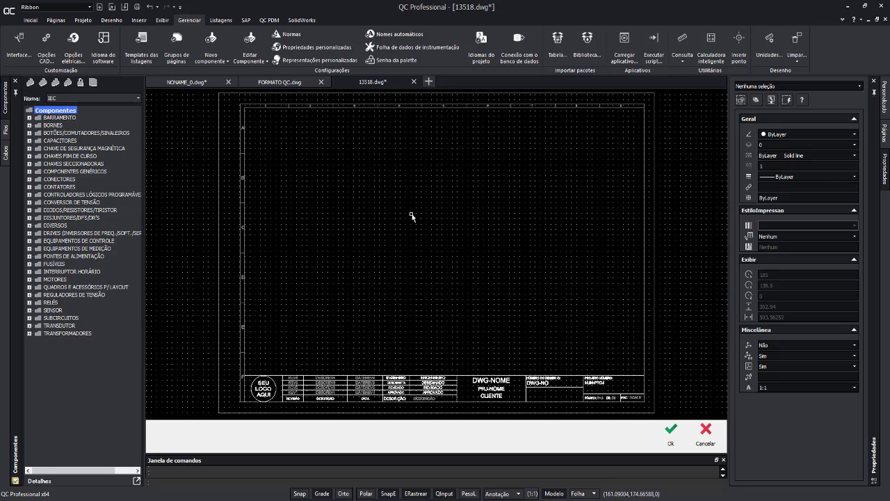
Start a new block attribute definition with the ATTDEF command.
left_click(136, 21)
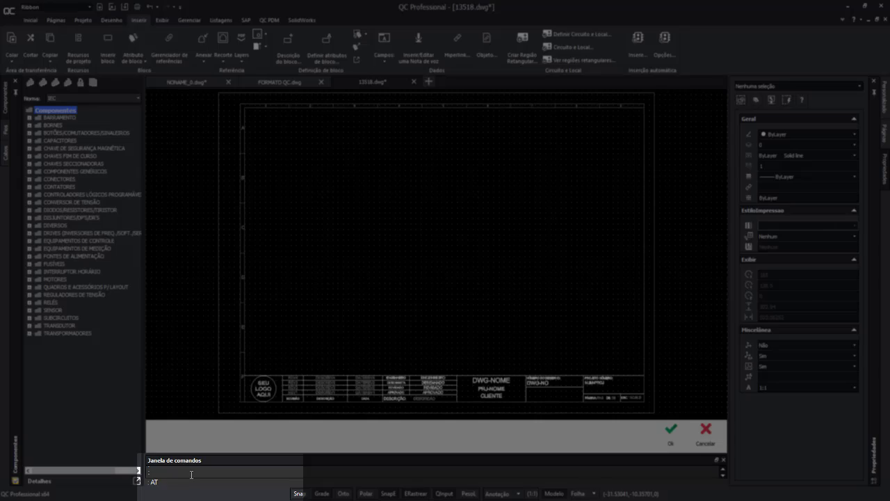
type("TDEF")
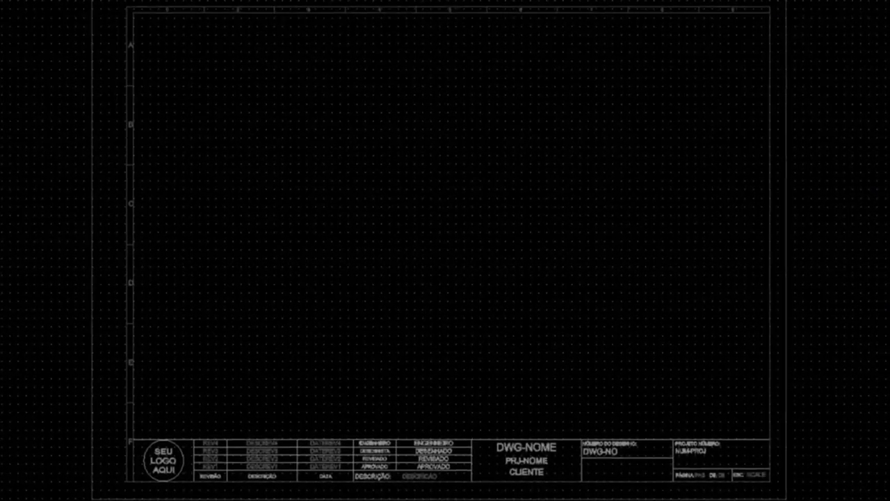
key("Return")
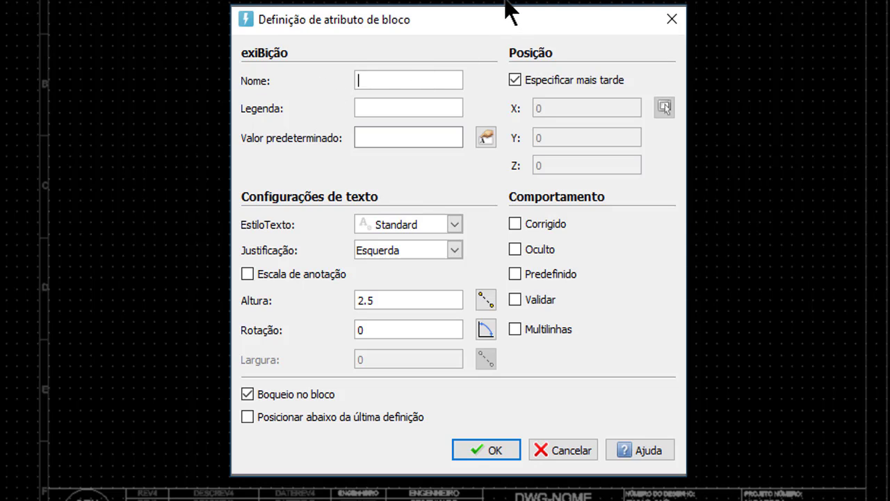
Try naming the attribute 1aisu*&6 followed by a space, and clear the entry.
type("1aisu")
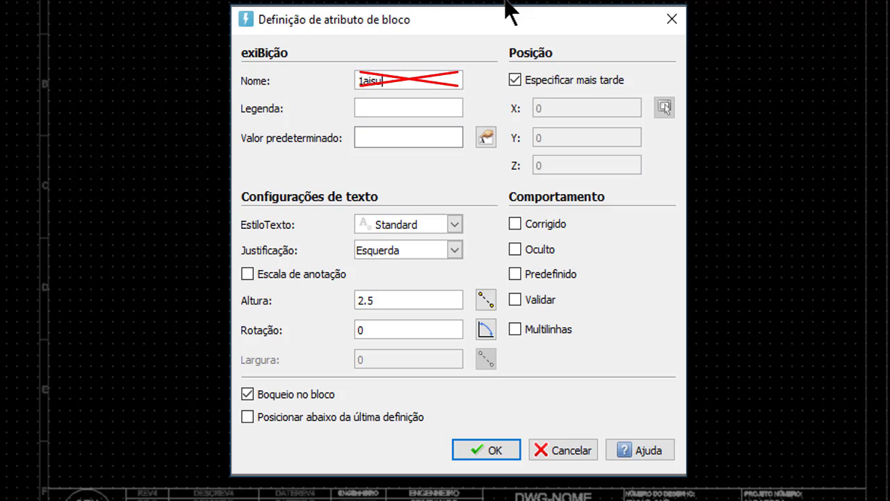
type("*&6")
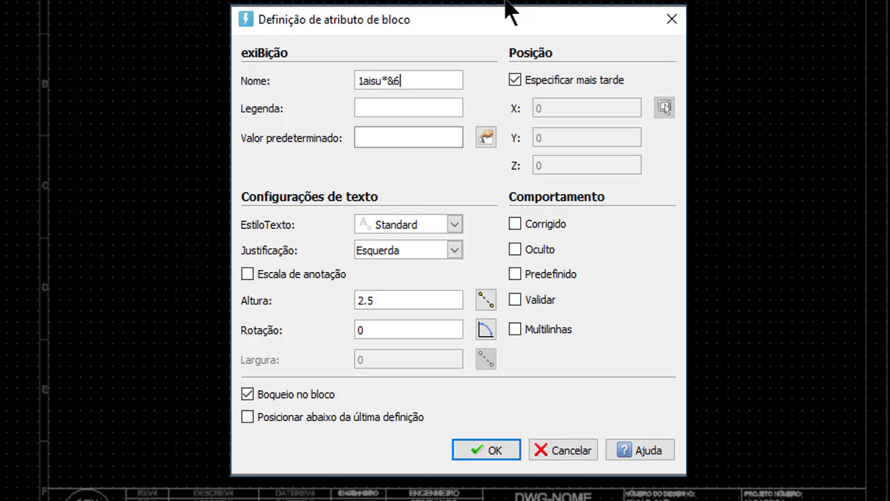
key("space")
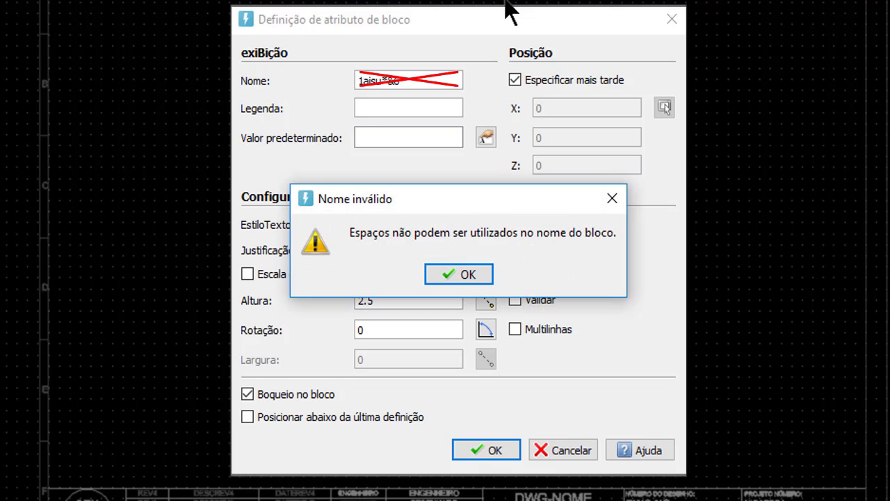
left_click(445, 274)
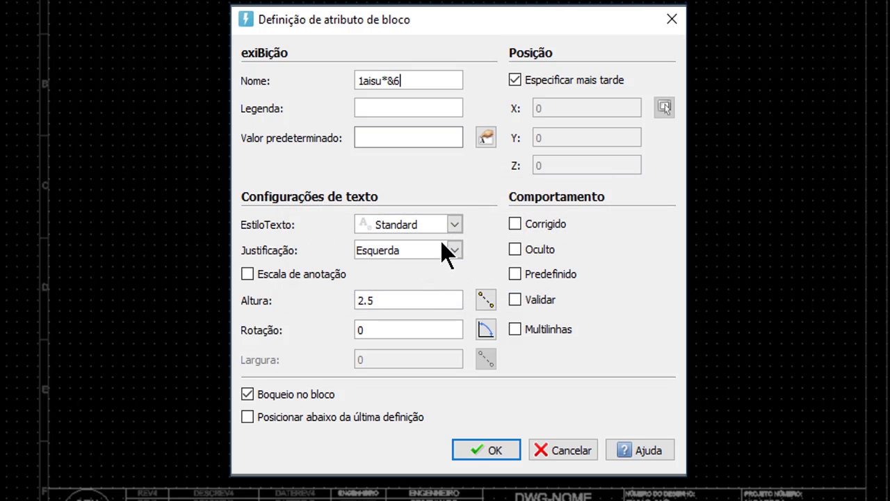
key("BackSpace")
key("BackSpace")
Define the attribute OBRA_PROJ with the legend "Obra:" and default value "-", and place it in the title block cell below DWG-NO.
type("OBRA_PROJ")
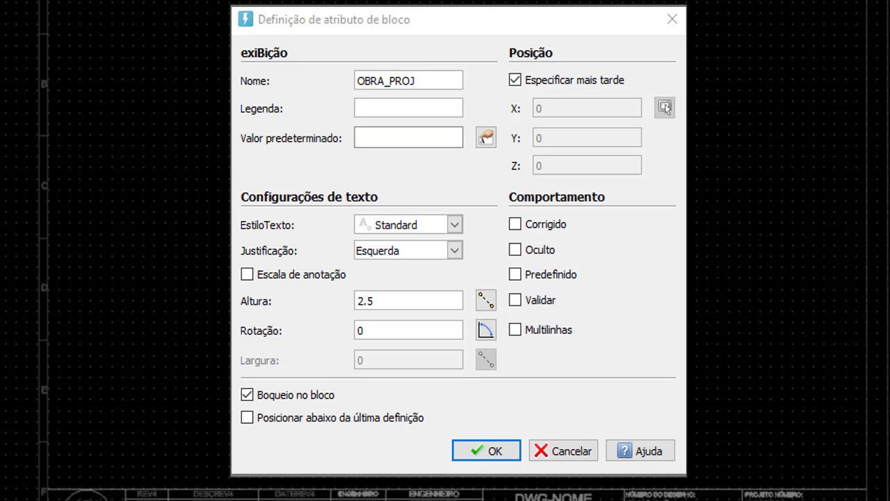
left_click(388, 110)
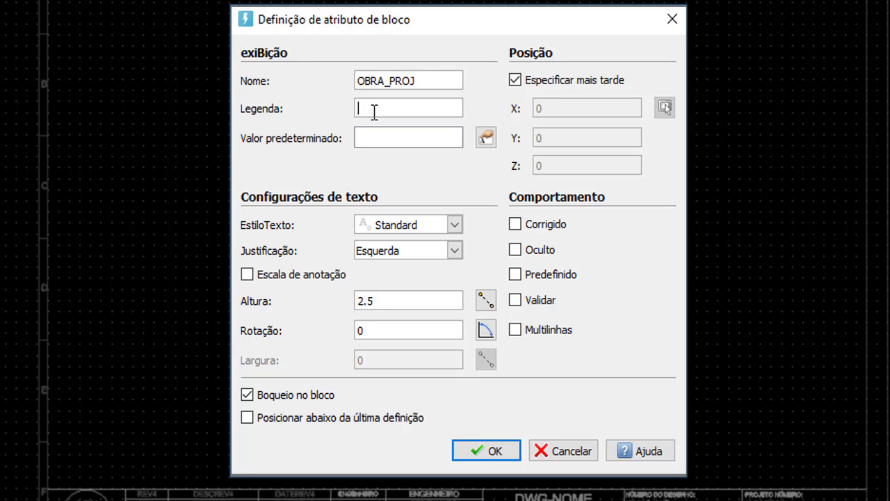
type("Obra:")
left_click(370, 137)
type("-")
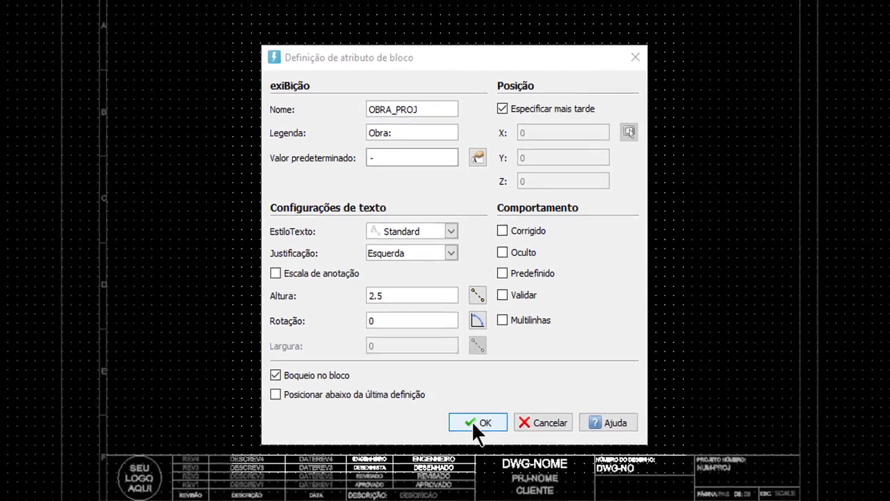
left_click(486, 450)
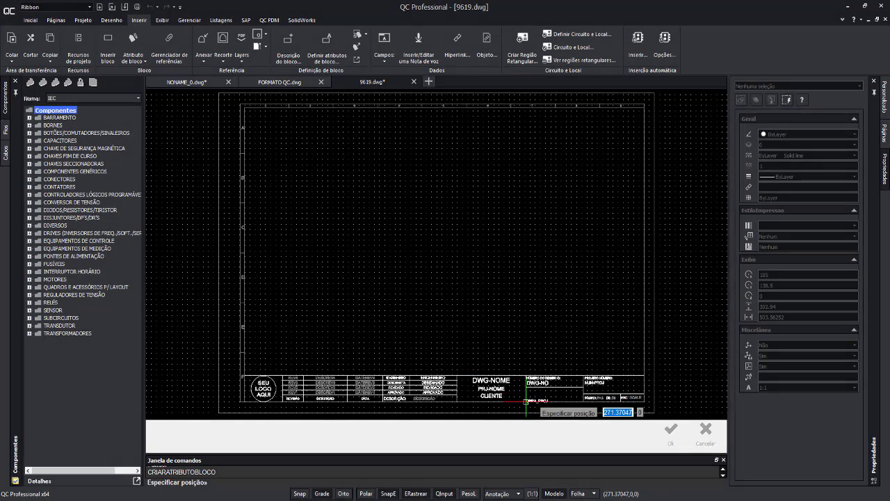
scroll(525, 402, "up", 5)
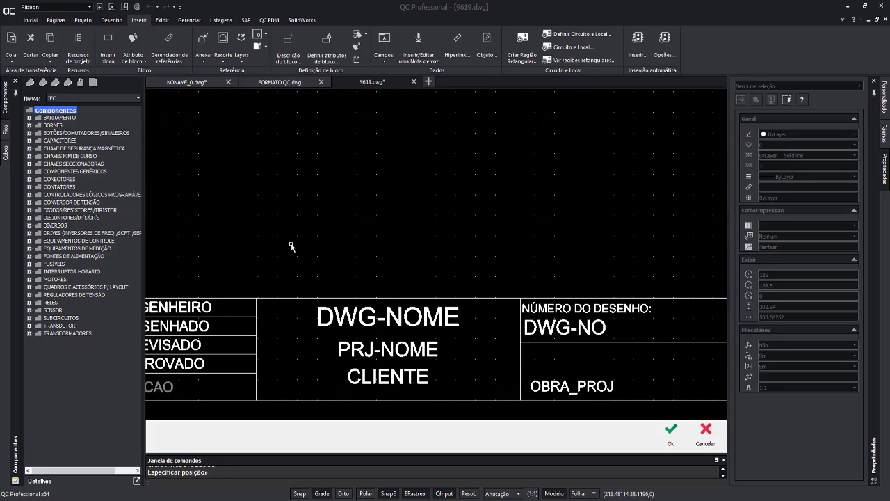
Add a note reading "OBRA:" above the OBRA_PROJ attribute in the title block.
left_click(109, 21)
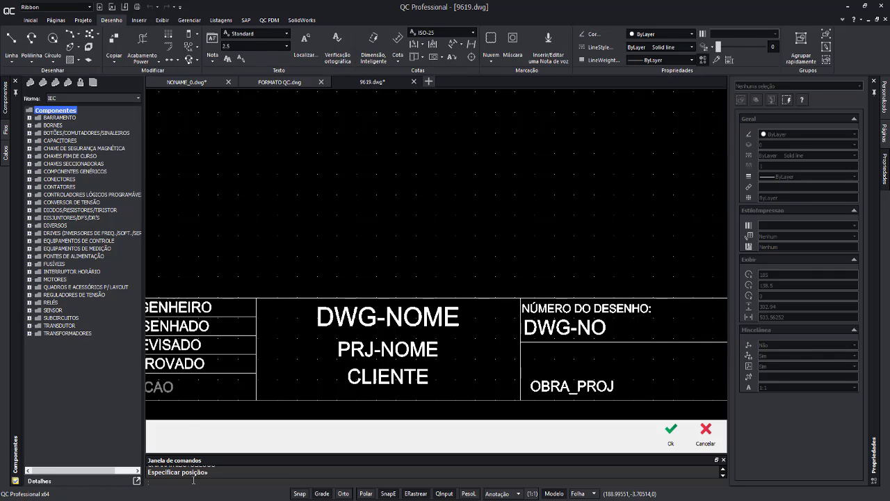
type("T")
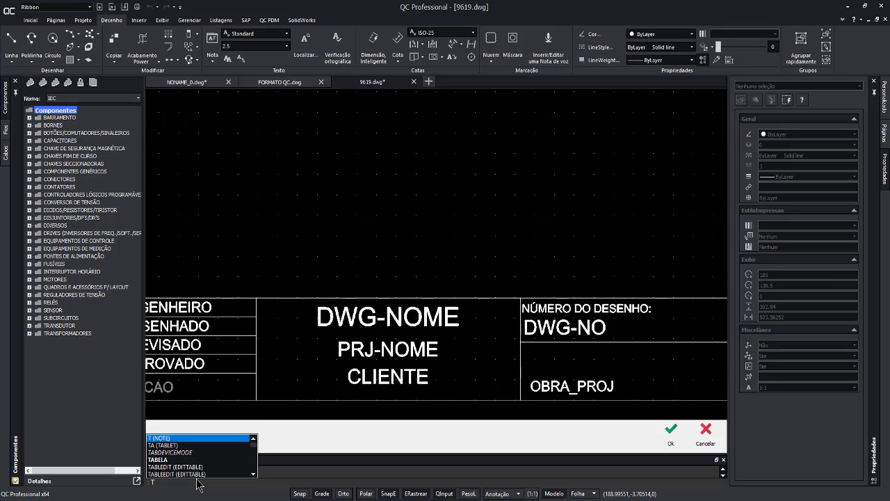
key("Return")
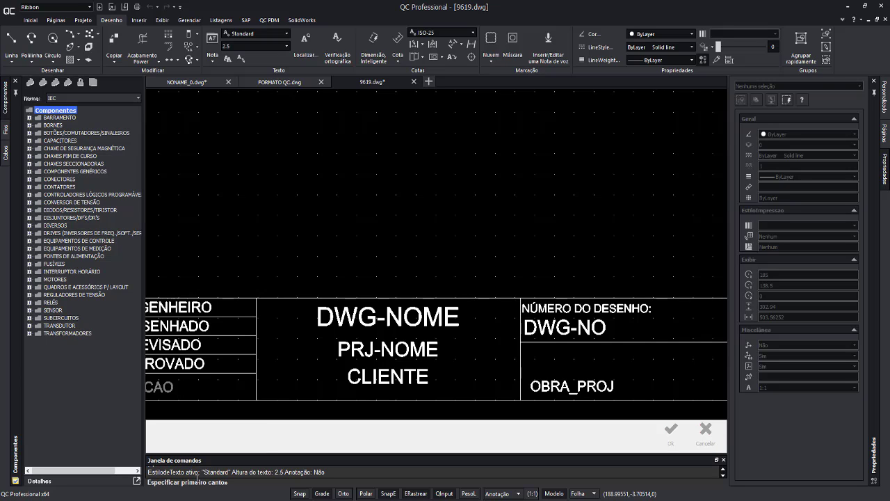
left_click(530, 362)
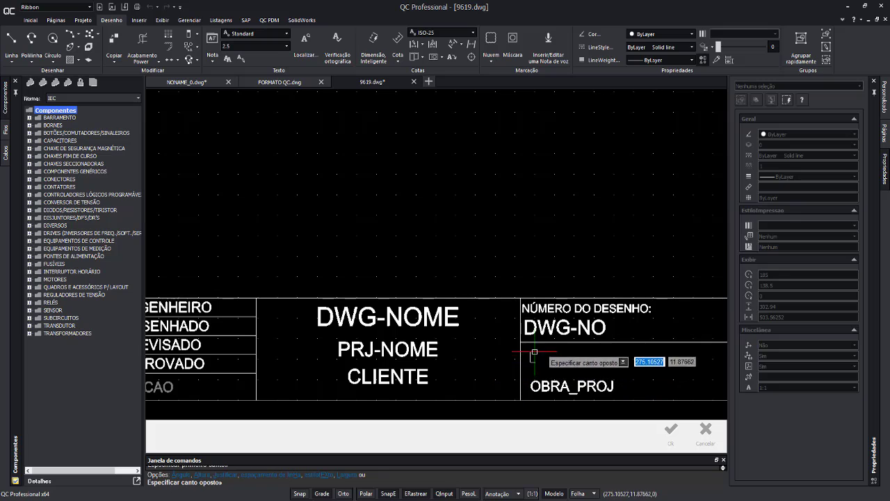
left_click(631, 345)
type("OBRA")
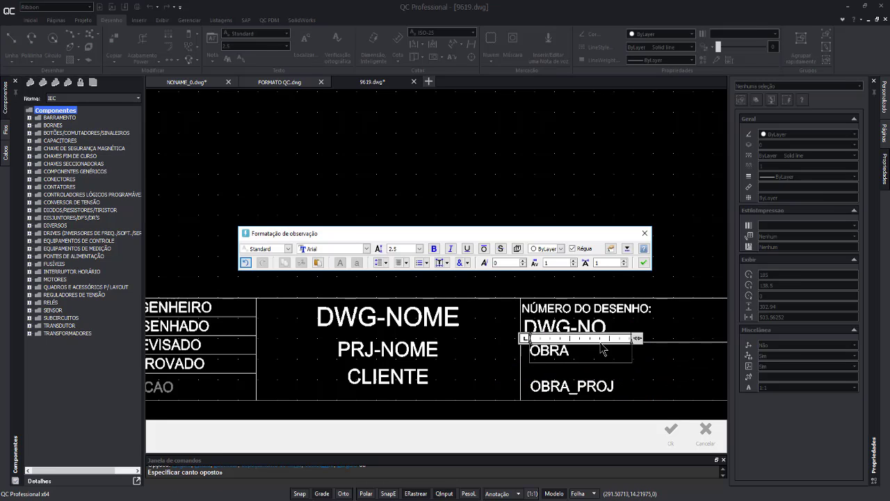
type(":")
left_click(643, 262)
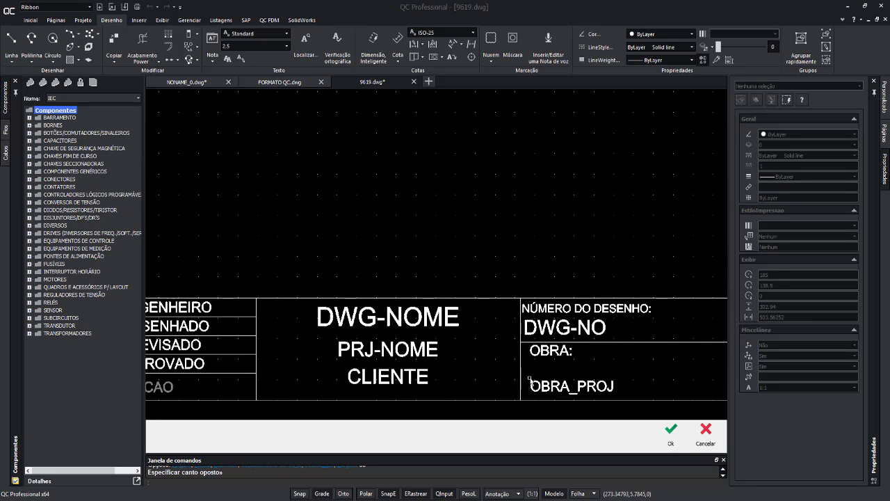
scroll(358, 368, "down", 5)
scroll(236, 397, "up", 5)
scroll(238, 393, "up", 1)
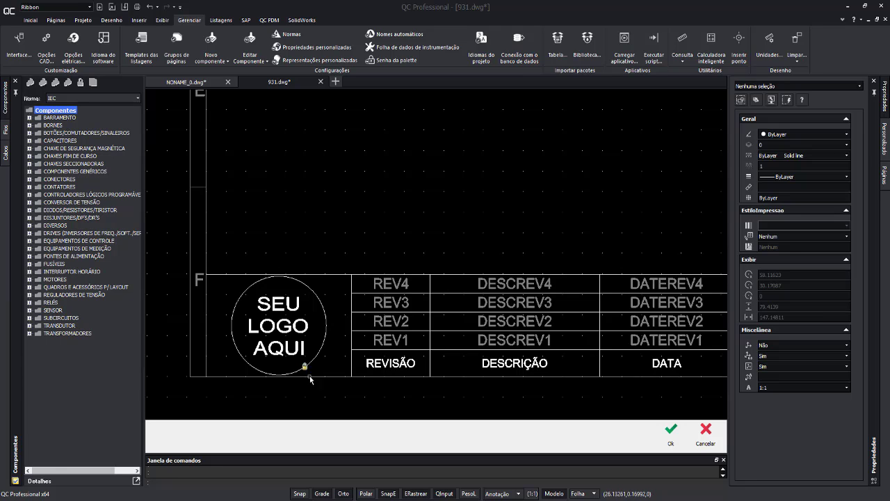
Delete the SEU LOGO AQUI placeholder circle and text from the title block.
left_click(337, 368)
left_click(231, 290)
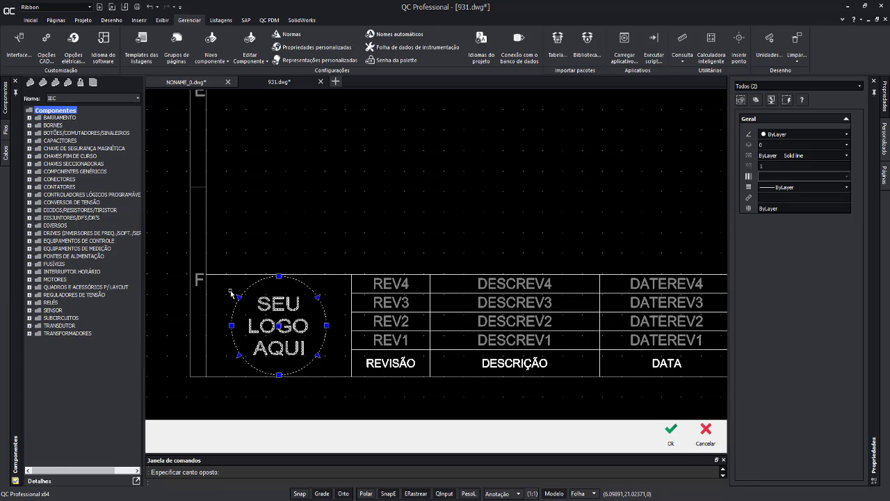
key("Delete")
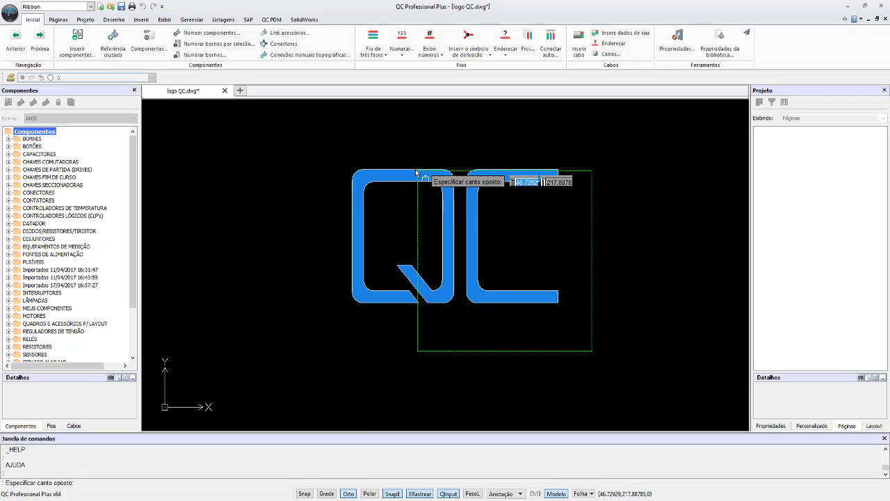
Copy the whole QC logo from logo QC.dwg and paste it into the empty logo cell of the title block in 931.dwg.
left_click(416, 171)
right_click(400, 221)
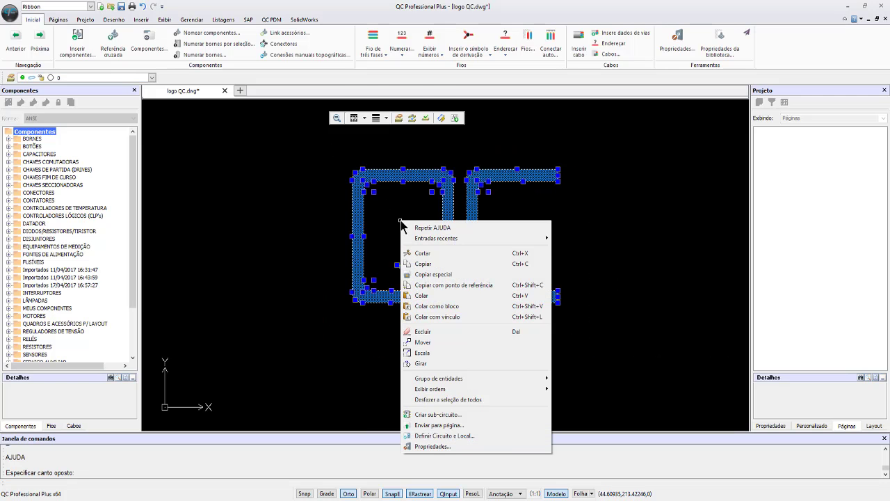
left_click(423, 263)
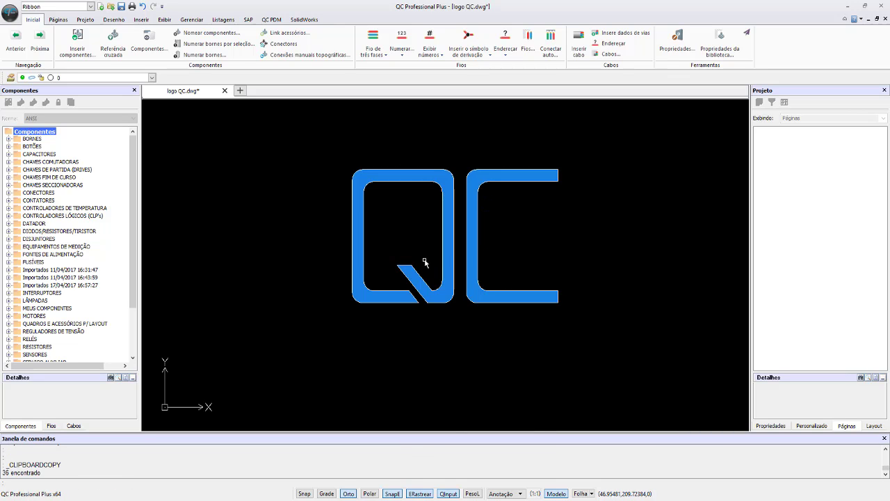
left_click(354, 444)
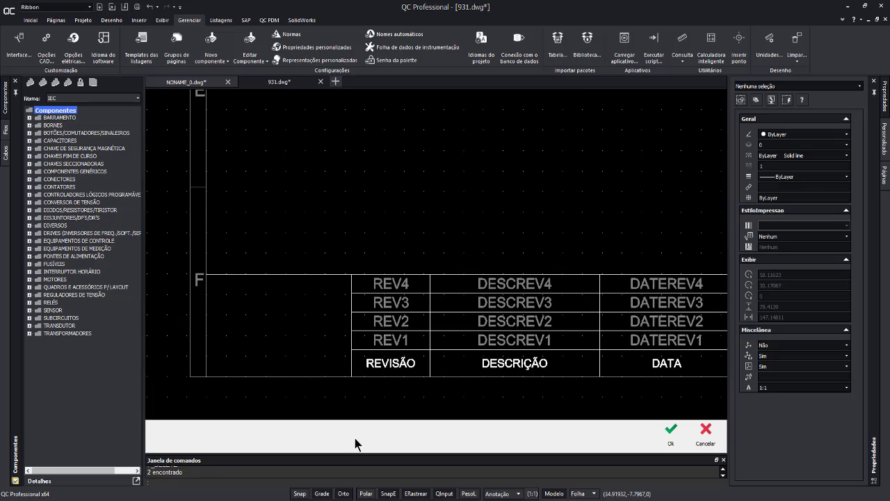
right_click(237, 340)
left_click(282, 404)
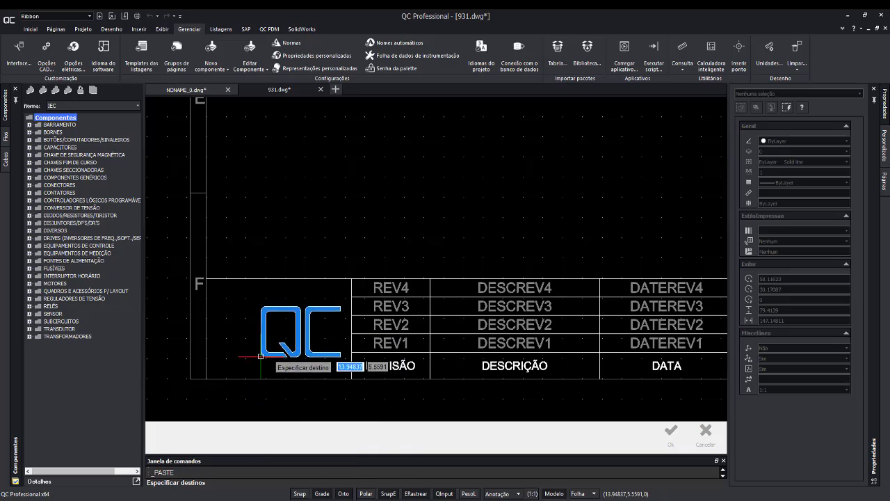
left_click(248, 356)
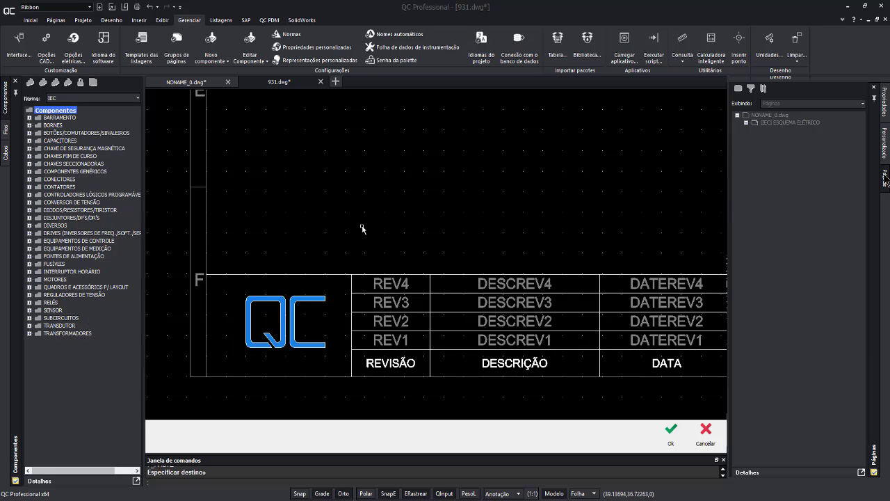
Set the color of the signature, DWG-NOME, PRJ-NOME, CLIENTE, DWG-NO, OBRA_PROJ and NUM-PROJ attributes to Azul and accept the drawing edit.
scroll(362, 228, "down", 3)
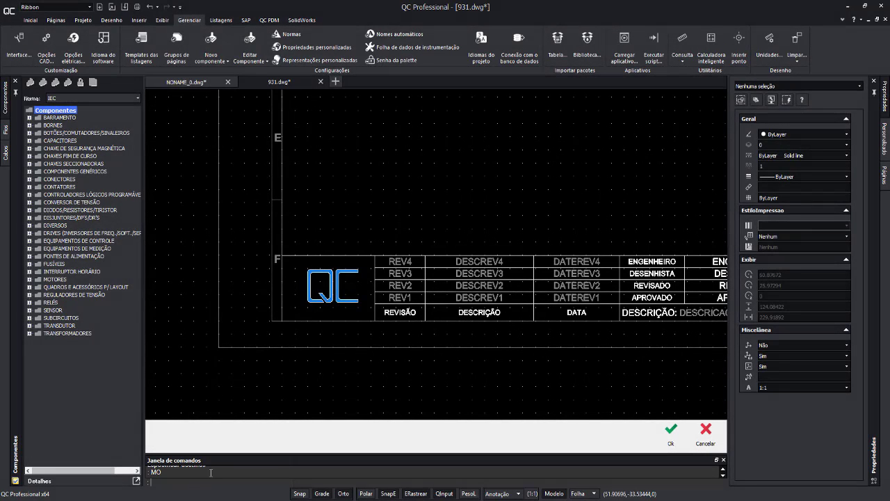
scroll(511, 334, "down", 1)
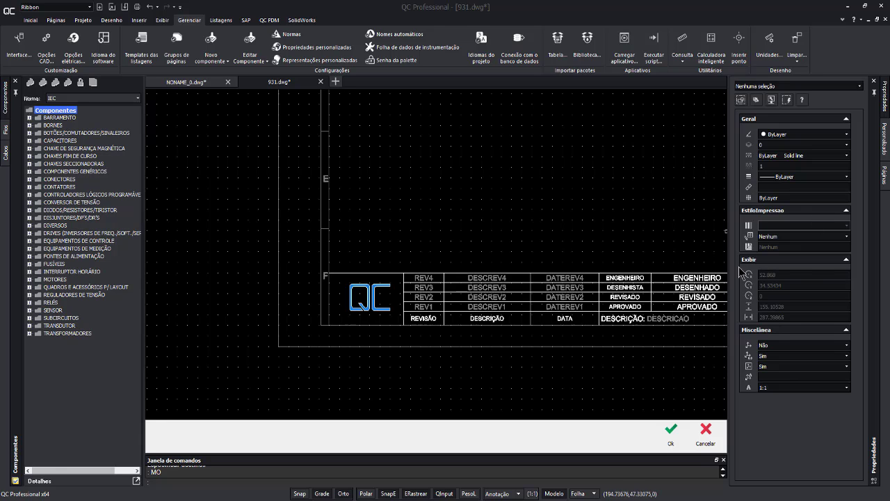
scroll(640, 201, "down", 3)
scroll(419, 412, "up", 2)
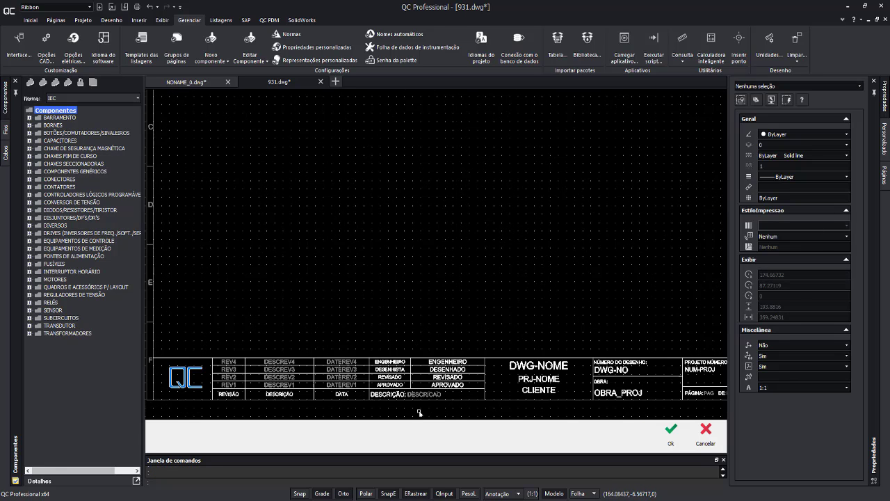
left_click_drag(419, 413, 462, 382)
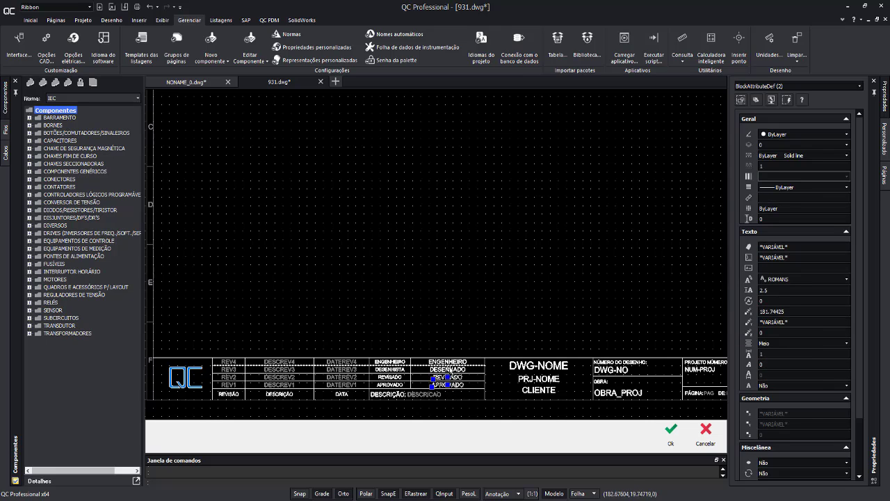
left_click(449, 369)
left_click(450, 361)
left_click_drag(575, 397, 546, 364)
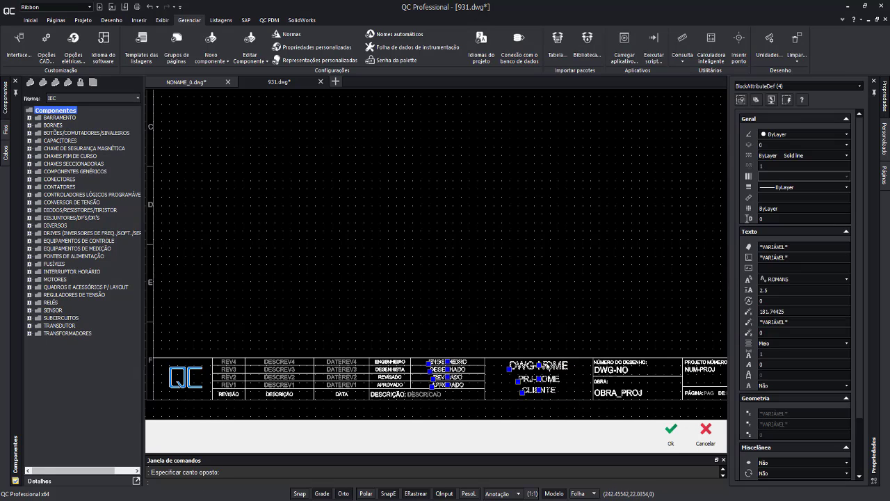
left_click(614, 391)
left_click(617, 371)
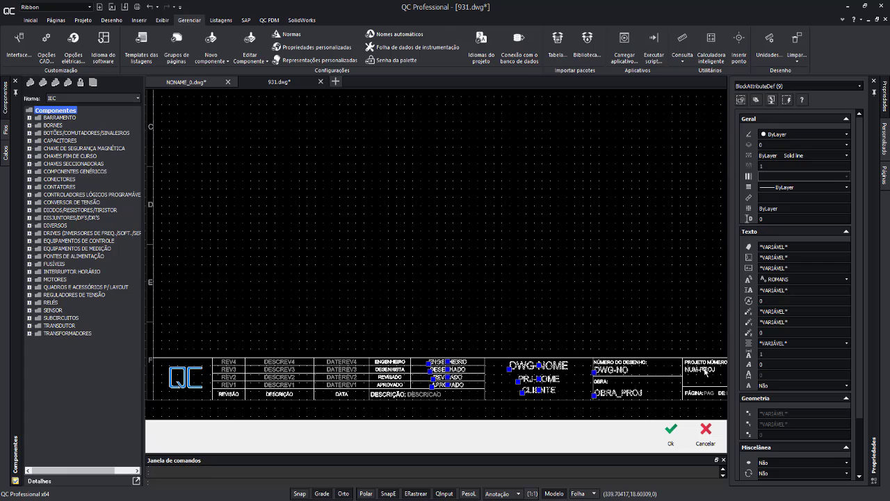
left_click(704, 371)
left_click(777, 134)
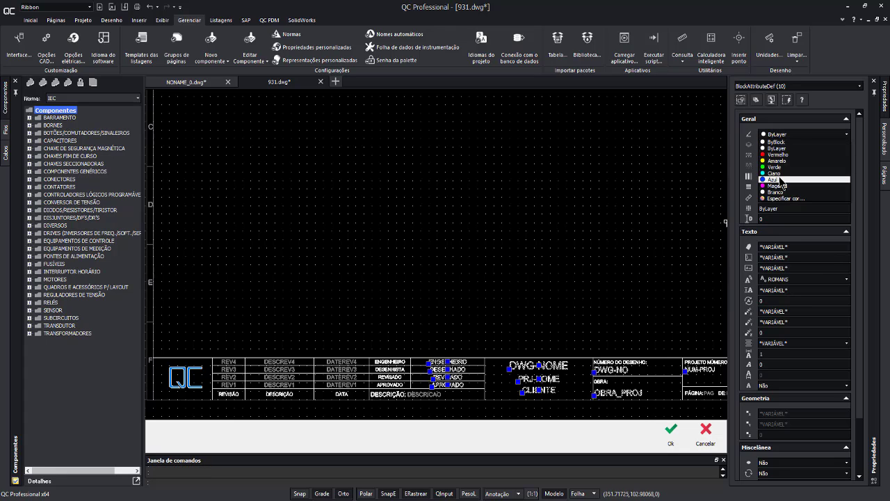
left_click(781, 181)
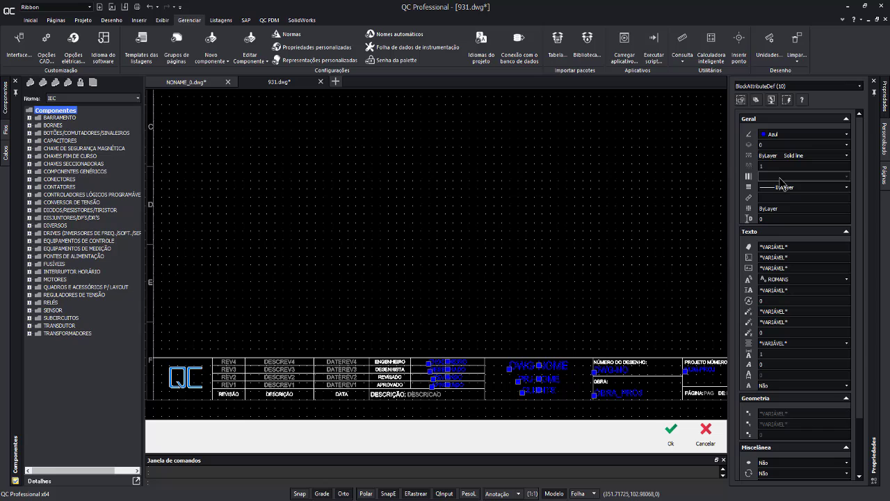
left_click(672, 440)
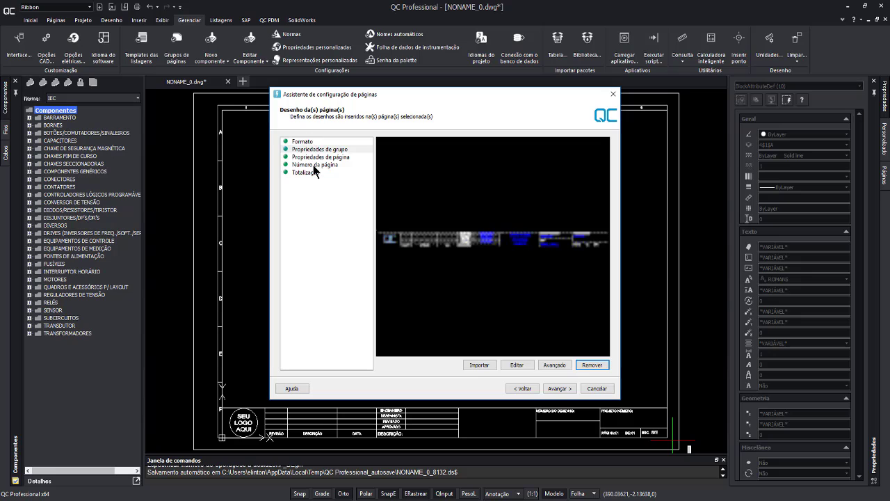
Check the group properties, page properties, page number and totalization drawings, and finish the page configuration.
left_click(299, 149)
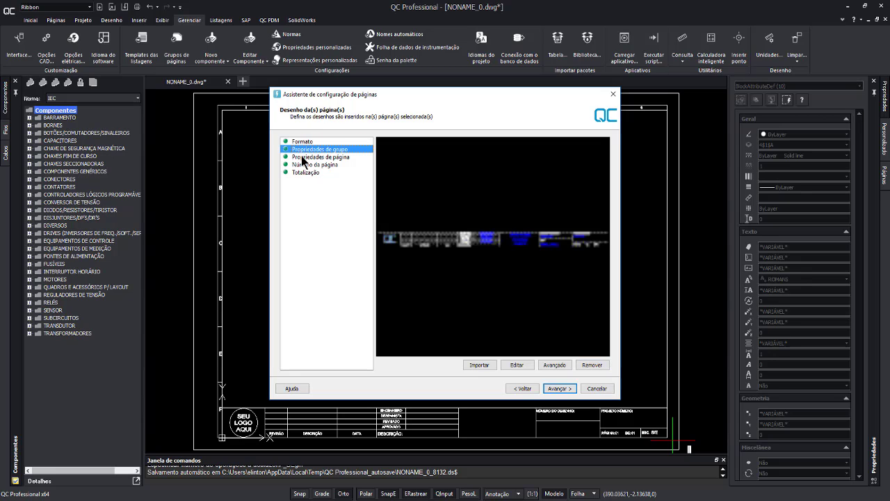
left_click(303, 158)
left_click(306, 165)
left_click(306, 172)
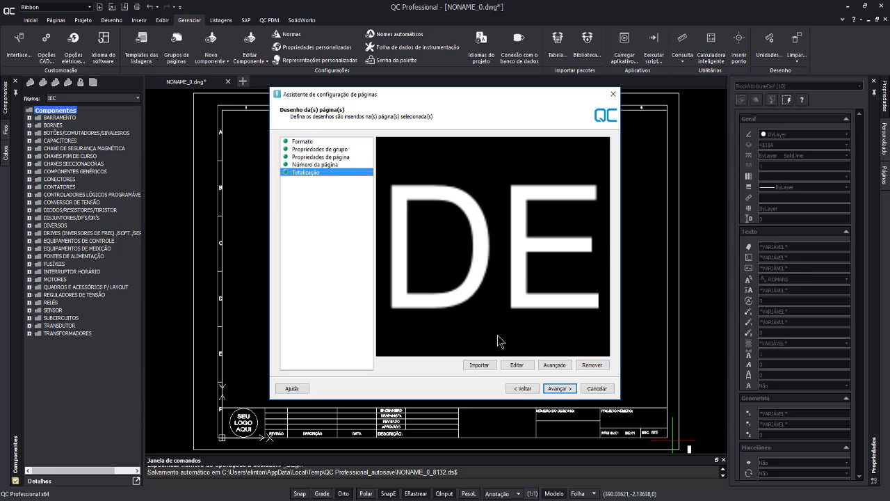
left_click(559, 389)
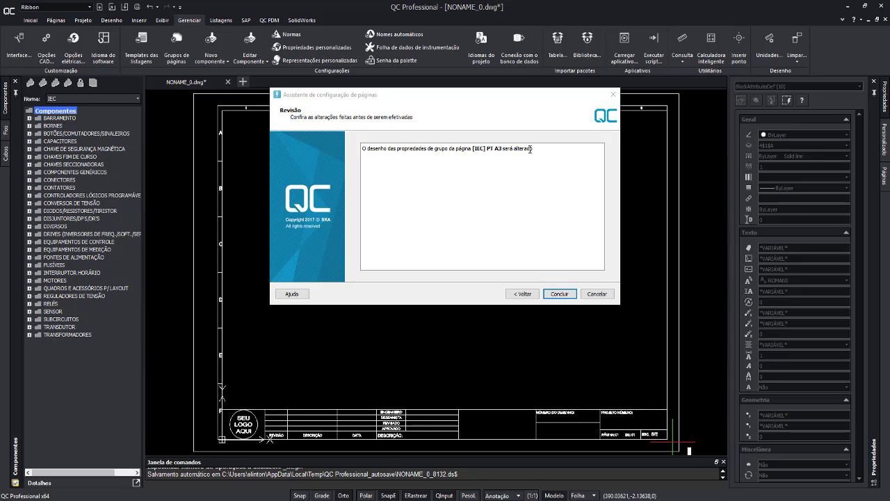
left_click(560, 293)
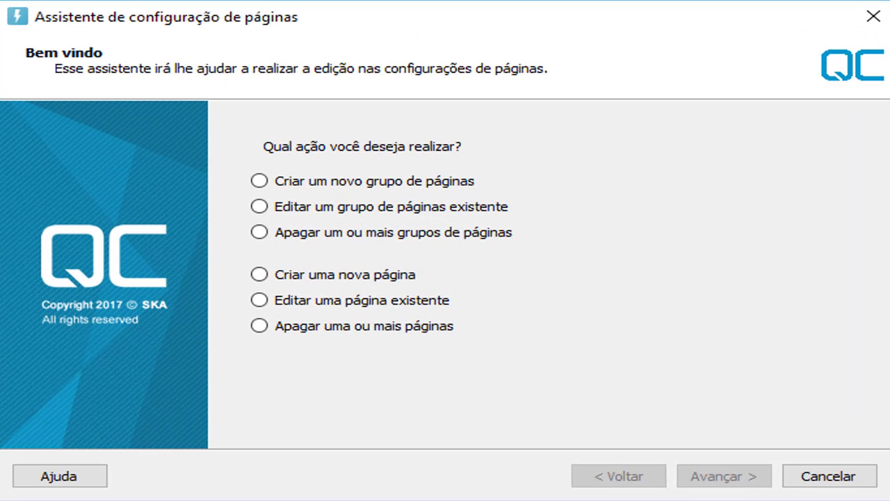
Start creating a new page group and set its Portuguese name to ESQUEMA ELETRICO.
left_click(327, 185)
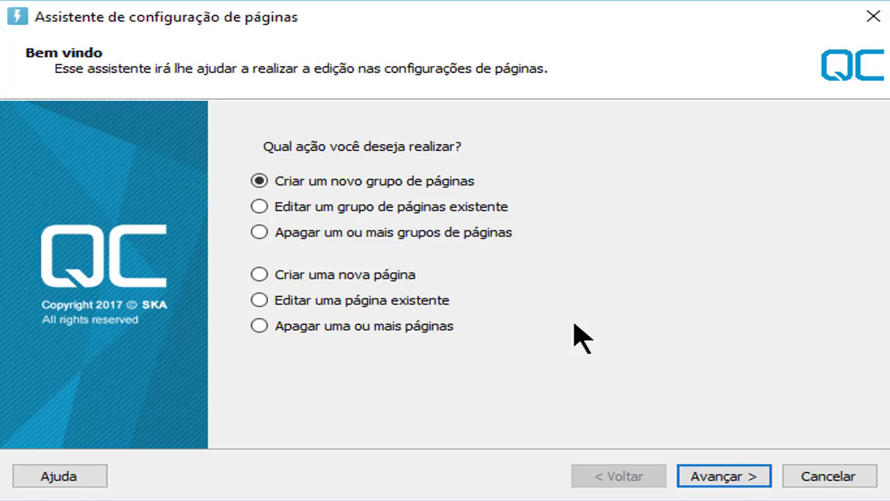
left_click(744, 483)
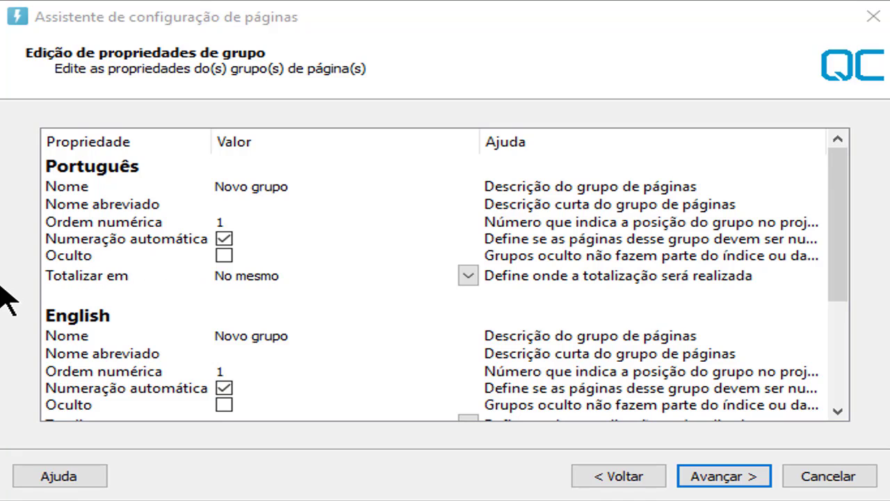
left_click(75, 169)
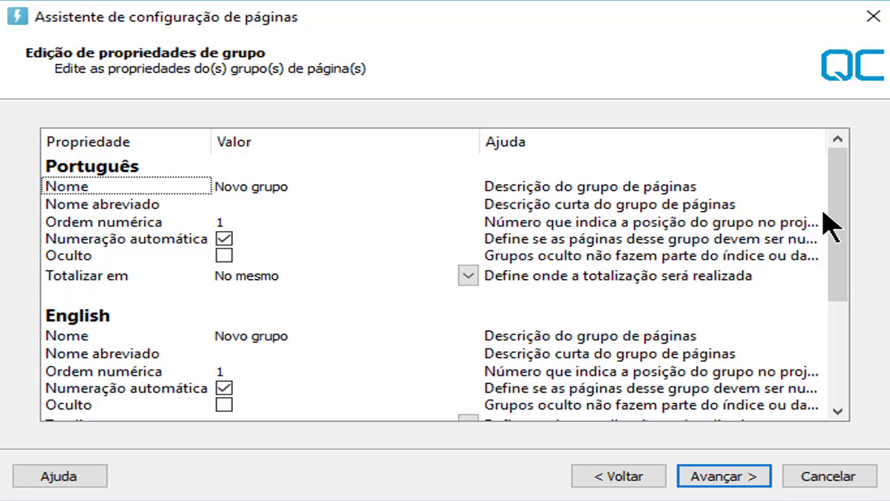
mouse_move(838, 217)
left_mouse_down()
mouse_move(832, 329)
mouse_move(835, 222)
left_mouse_up()
left_click(254, 187)
left_click_drag(313, 187, 147, 178)
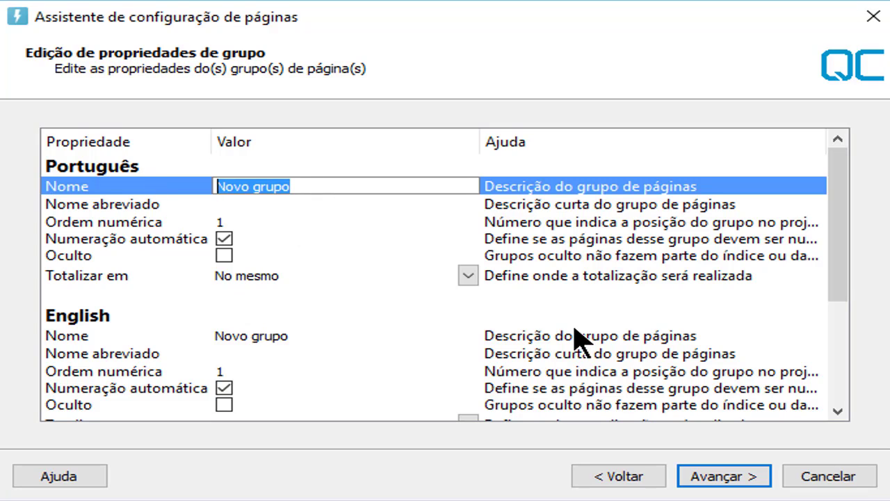
type("ESQUEMA ELETRICO")
Set the English name of the page group to ELETRICAL SCHEMATIC.
left_click(310, 336)
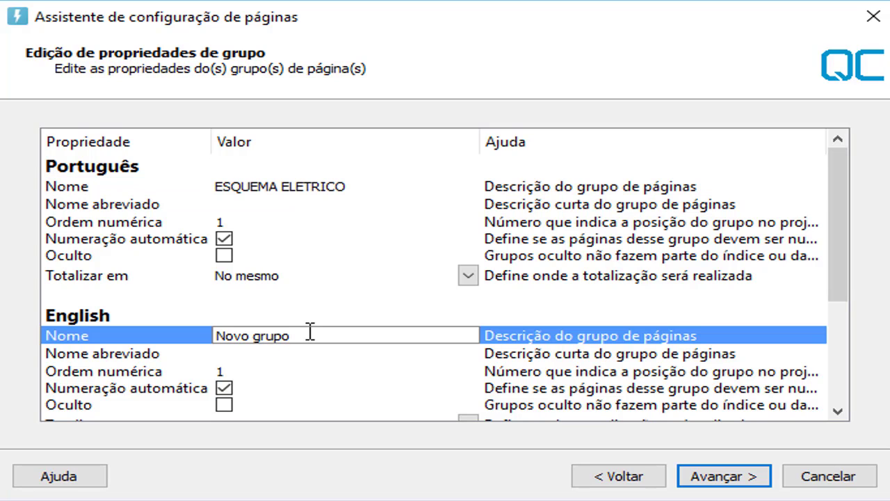
key("BackSpace")
key("BackSpace")
key("BackSpace")
key("BackSpace")
key("BackSpace")
key("BackSpace")
key("BackSpace")
key("BackSpace")
key("BackSpace")
key("BackSpace")
type("ELETRIC")
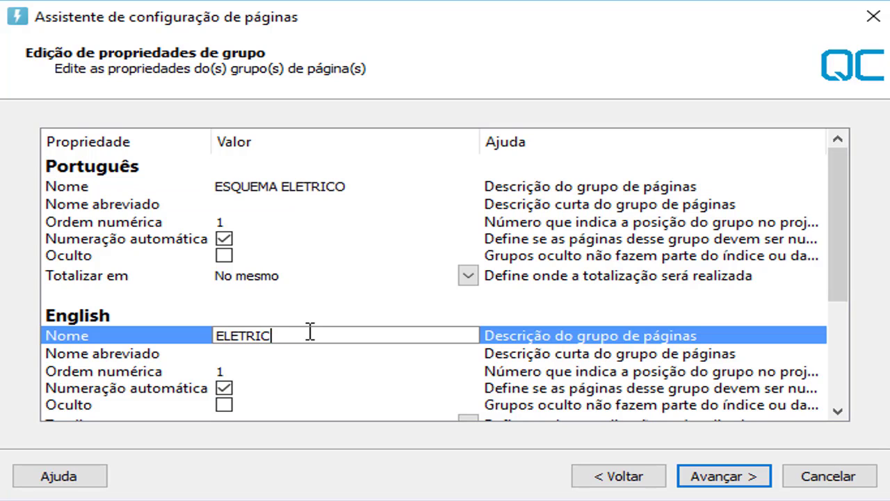
type("AL SCHEMATIC")
Set the Spanish name of the page group to PROYECTO ELECTRO.
scroll(388, 332, "down", 1)
scroll(388, 332, "down", 2)
left_click(302, 314)
key("BackSpace")
key("BackSpace")
key("BackSpace")
key("BackSpace")
key("BackSpace")
key("BackSpace")
key("BackSpace")
key("BackSpace")
key("BackSpace")
key("BackSpace")
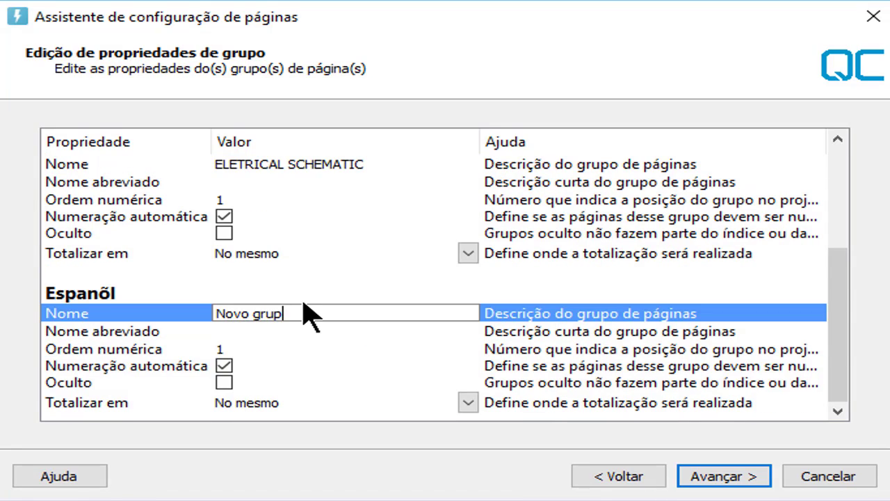
type("PRO")
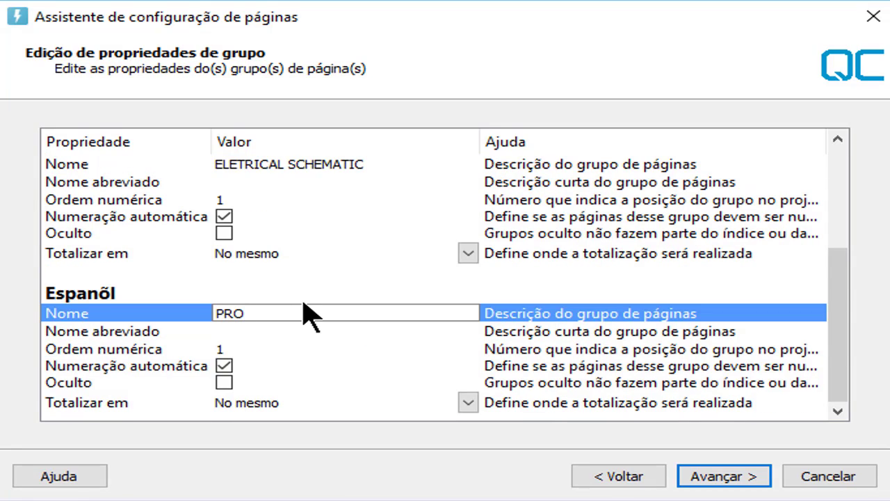
type("YECTO ELECTRO")
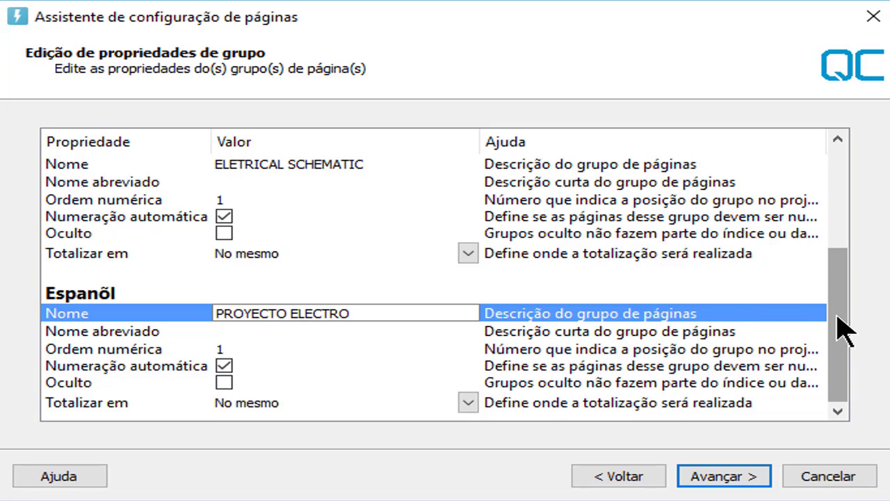
Set the group's numeric order to 4 in Portuguese, English and Spanish, and accept the group properties.
left_click_drag(837, 328, 836, 188)
left_click(270, 221)
left_click(258, 218)
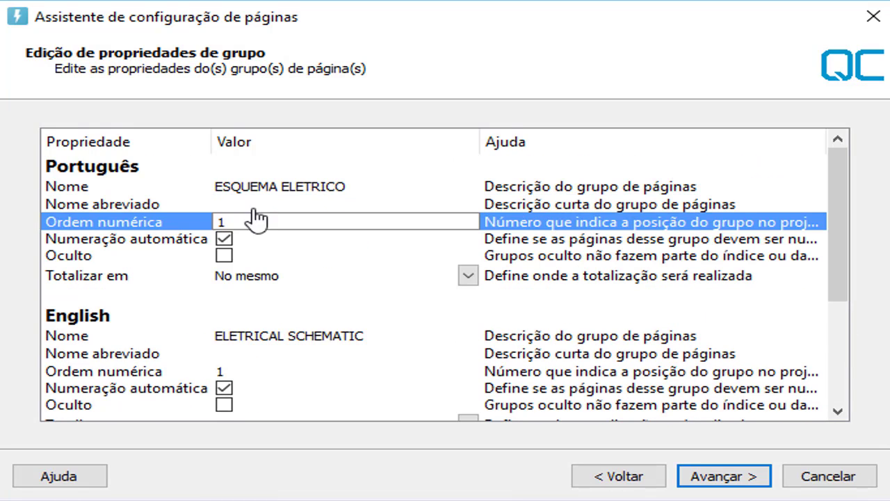
type("4")
left_click(234, 371)
key("BackSpace")
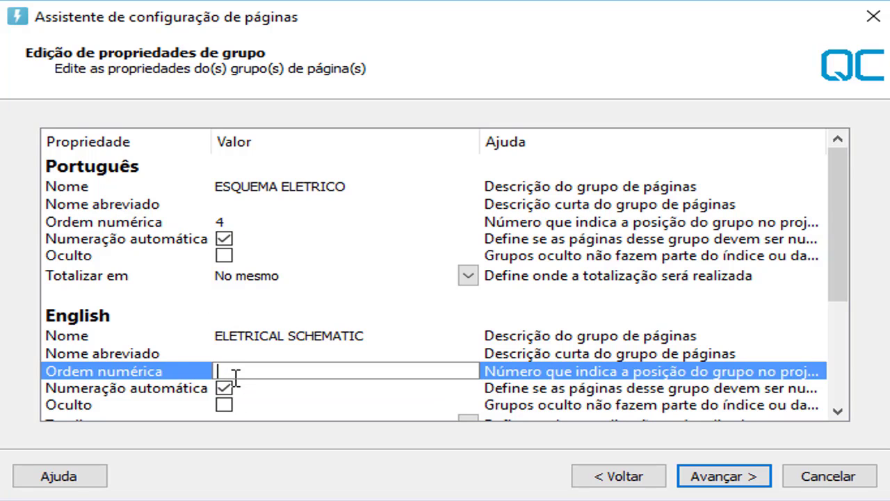
type("4")
scroll(233, 410, "down", 1)
scroll(209, 406, "down", 2)
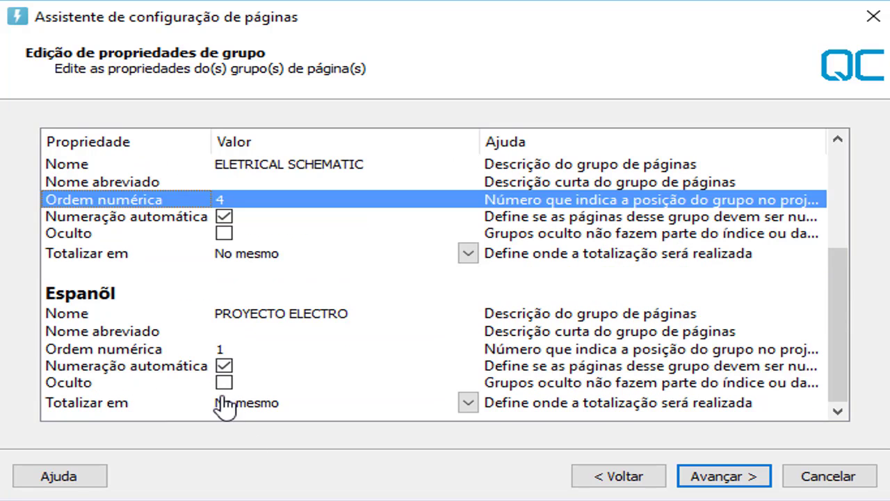
left_click(244, 350)
key("BackSpace")
type("4")
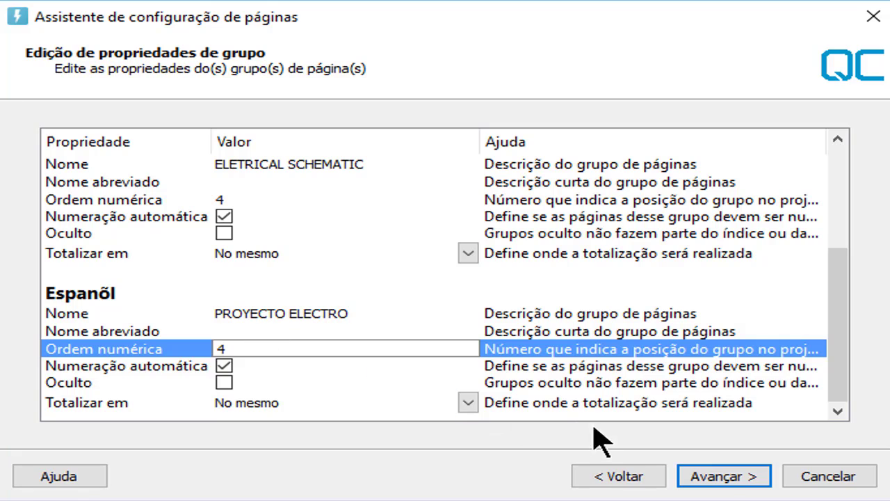
left_click(723, 477)
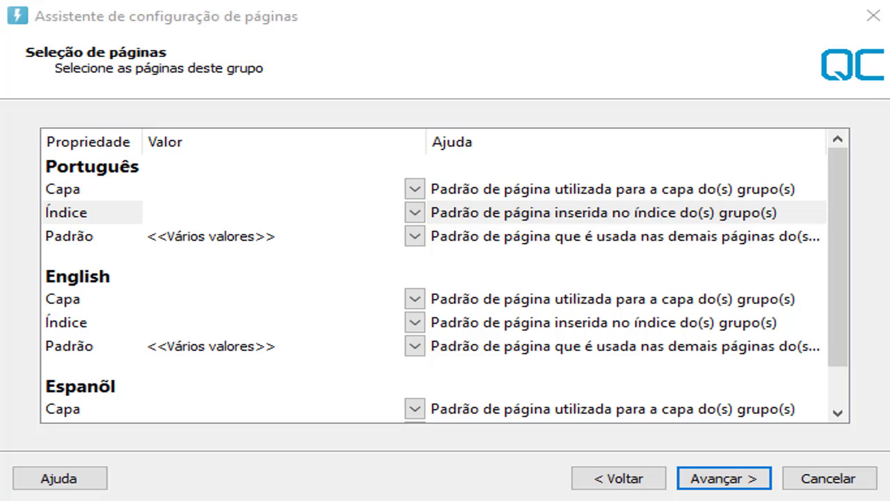
Choose QC A4 as the group's Portuguese default page (Padrão) and proceed to the review of the changes.
left_click(238, 237)
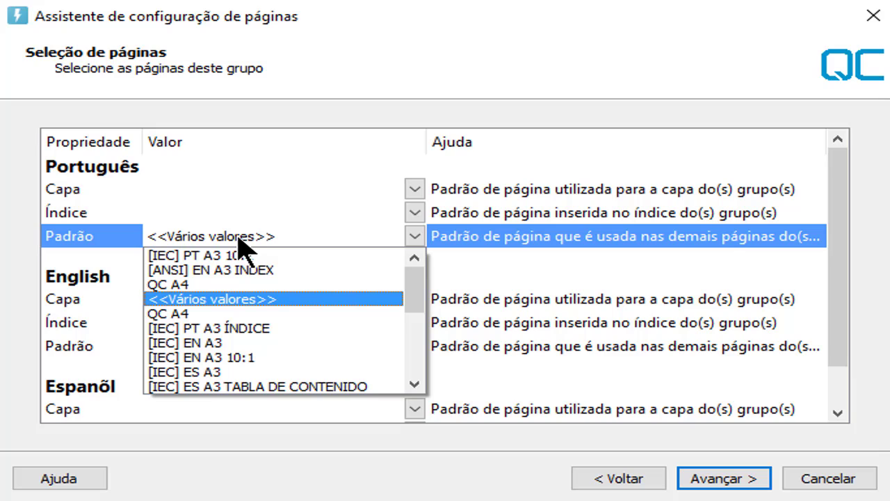
left_click(239, 314)
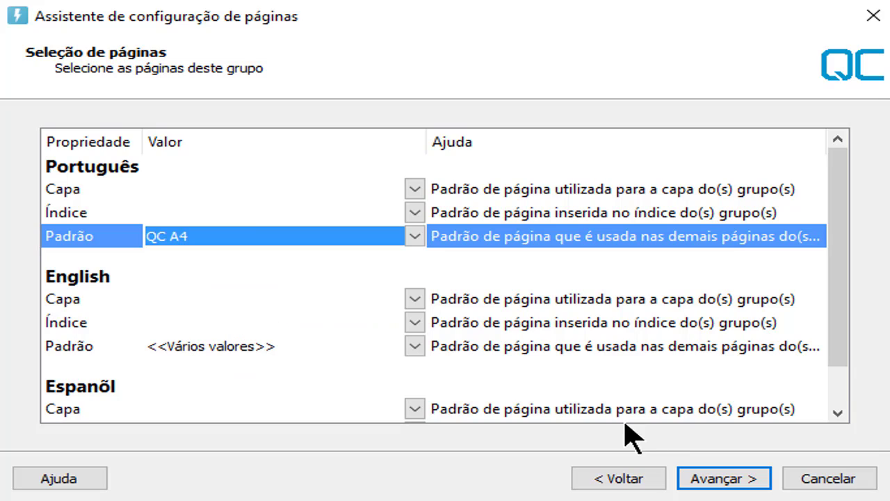
left_click(716, 480)
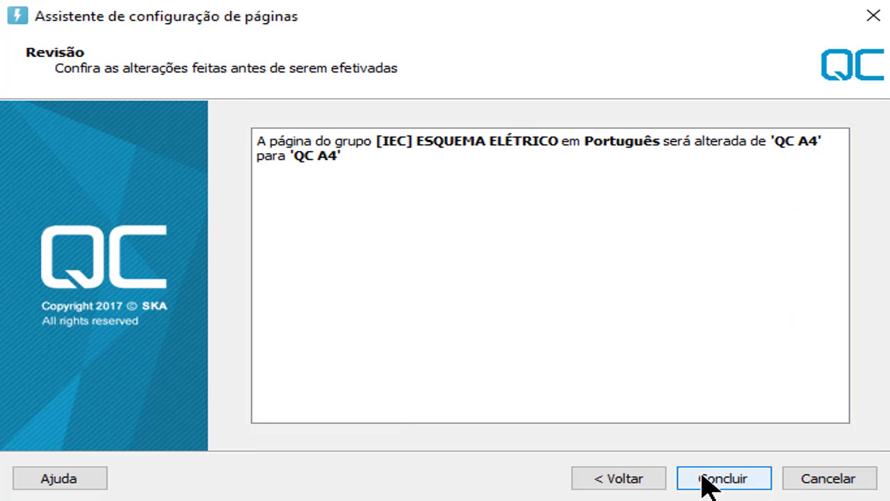